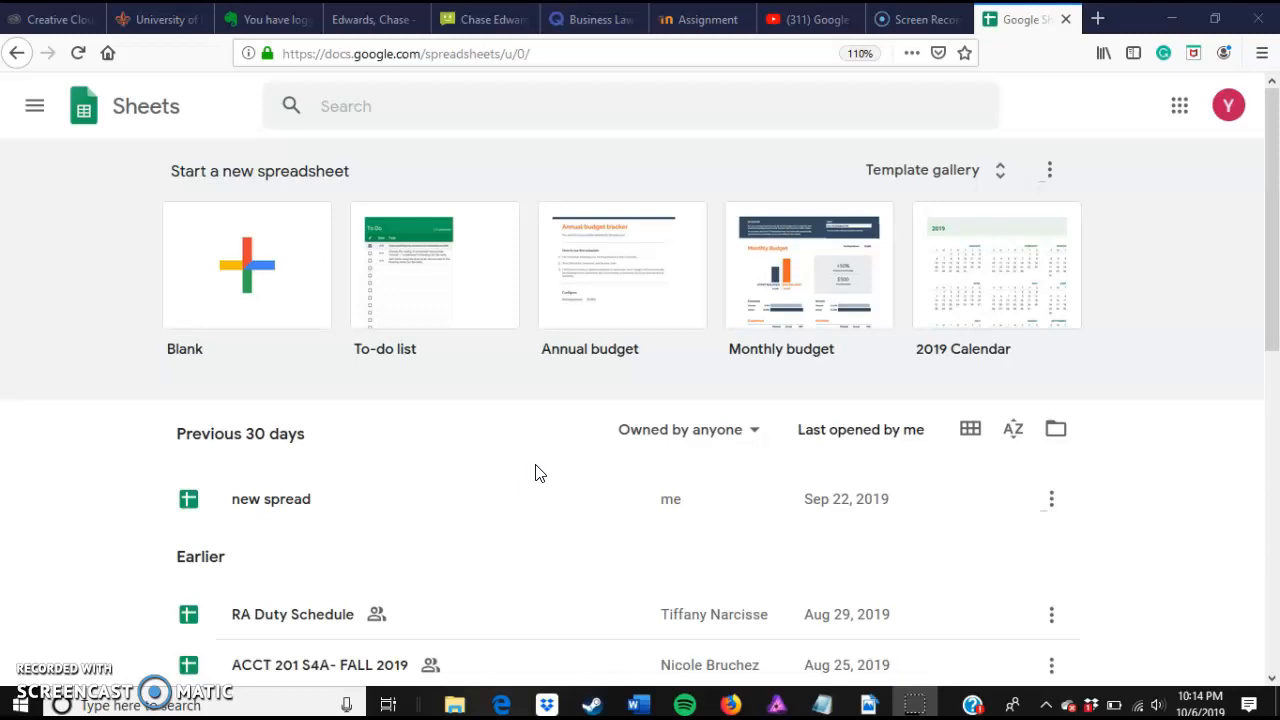
Step: Browse the template gallery and create a new spreadsheet from the Monthly budget template
click(962, 168)
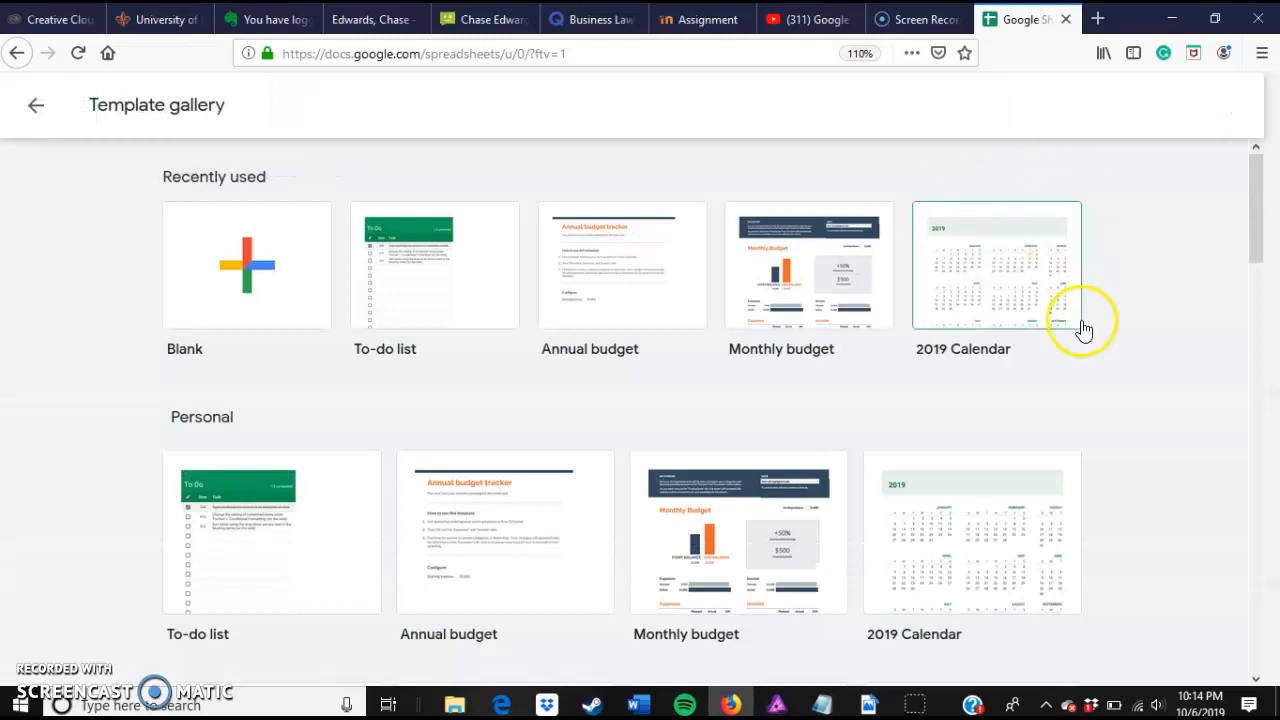
scroll(1127, 401, down, 4)
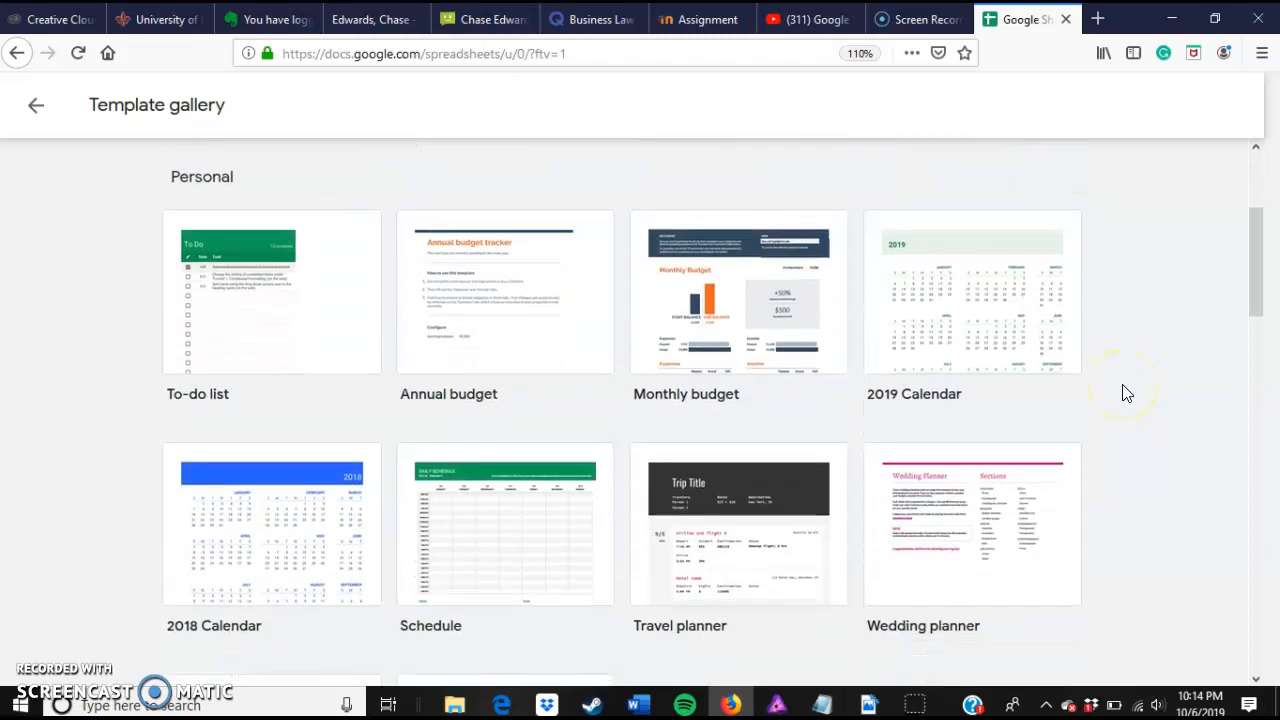
scroll(1127, 393, down, 2)
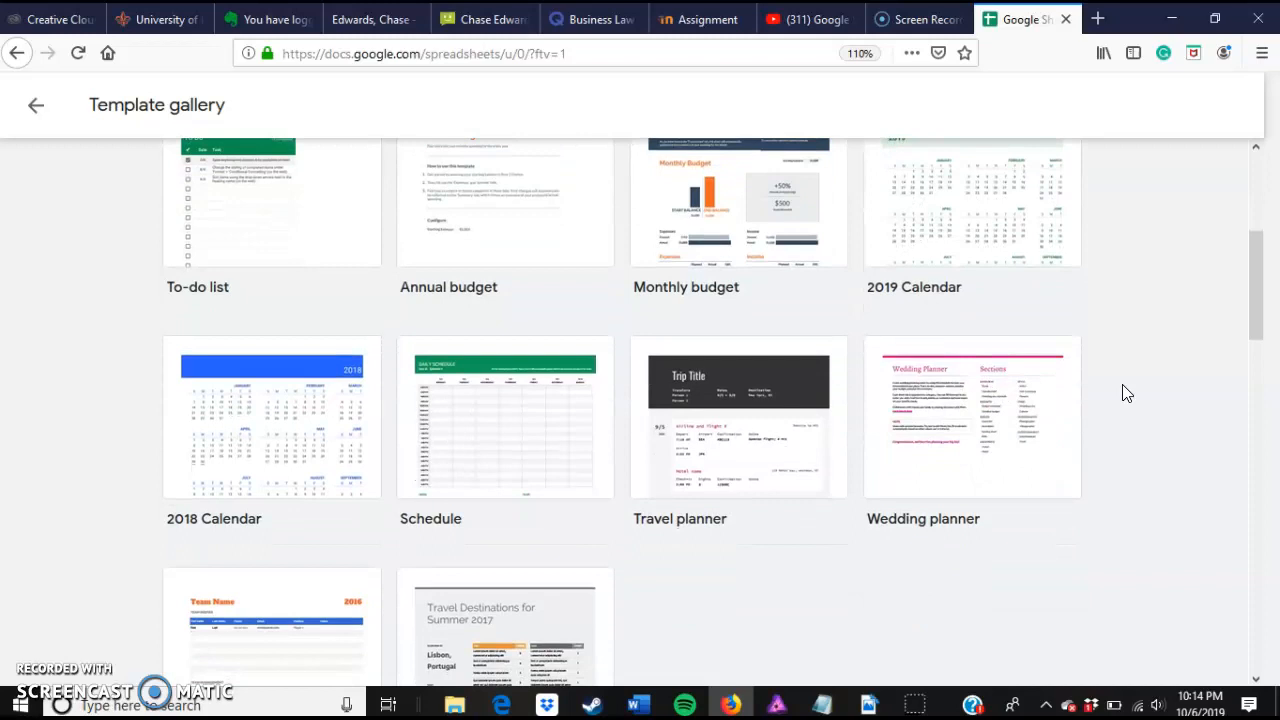
scroll(1127, 393, down, 3)
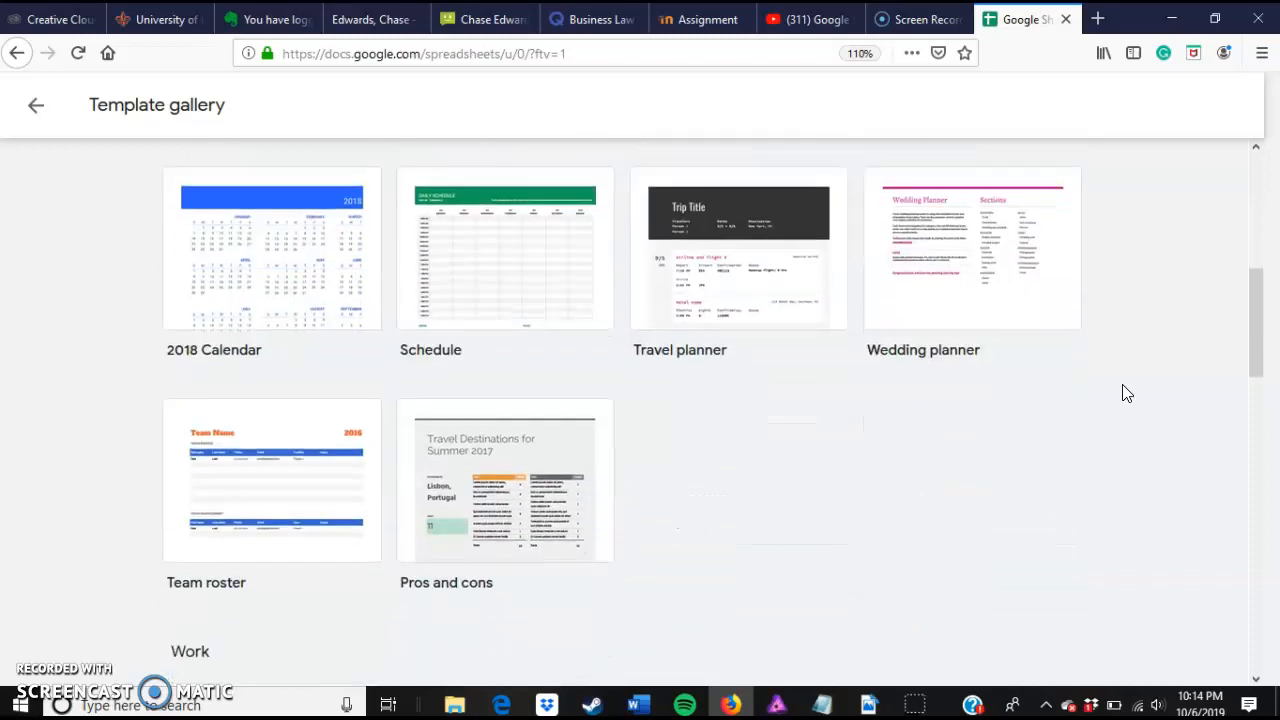
scroll(1127, 393, up, 6)
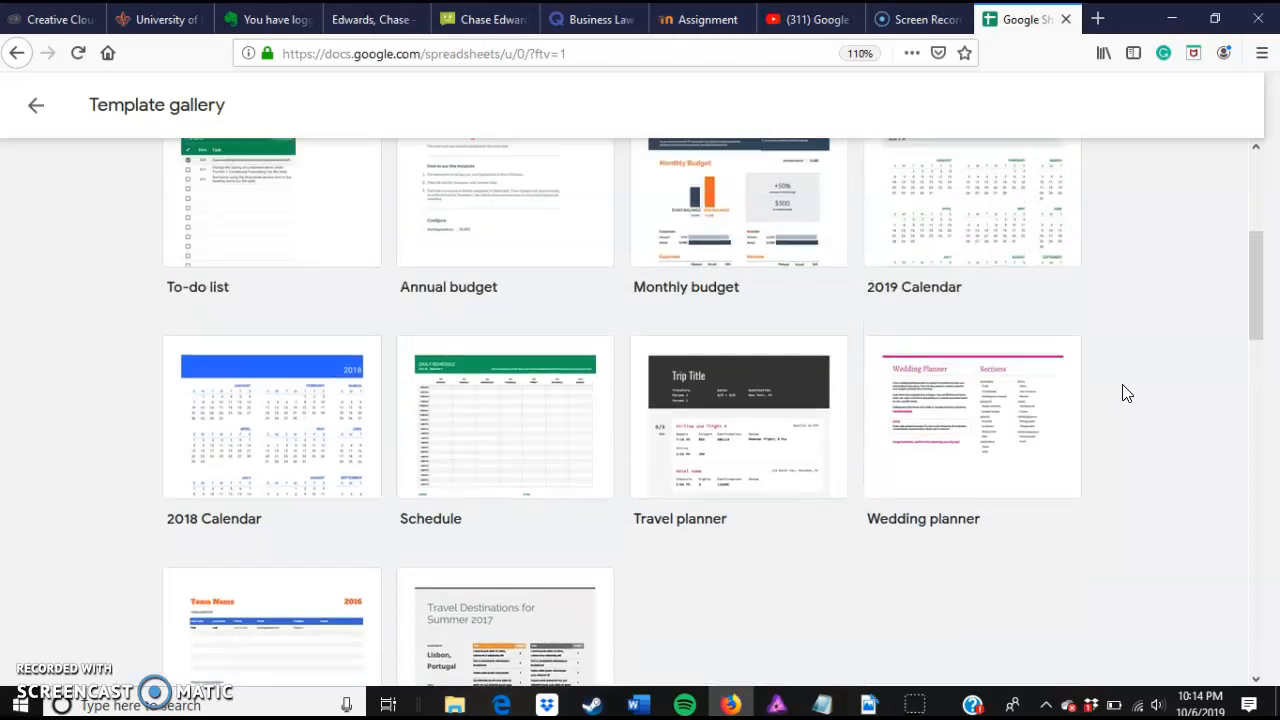
scroll(1127, 393, up, 2)
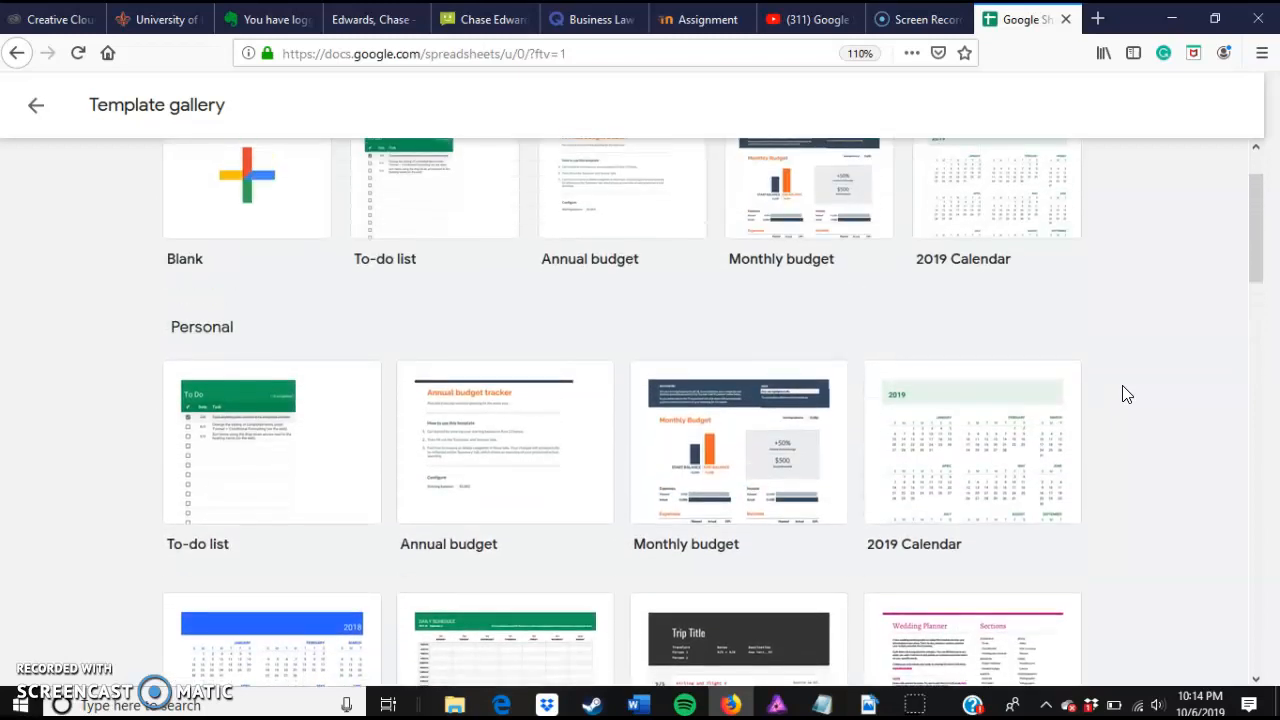
scroll(1127, 393, up, 2)
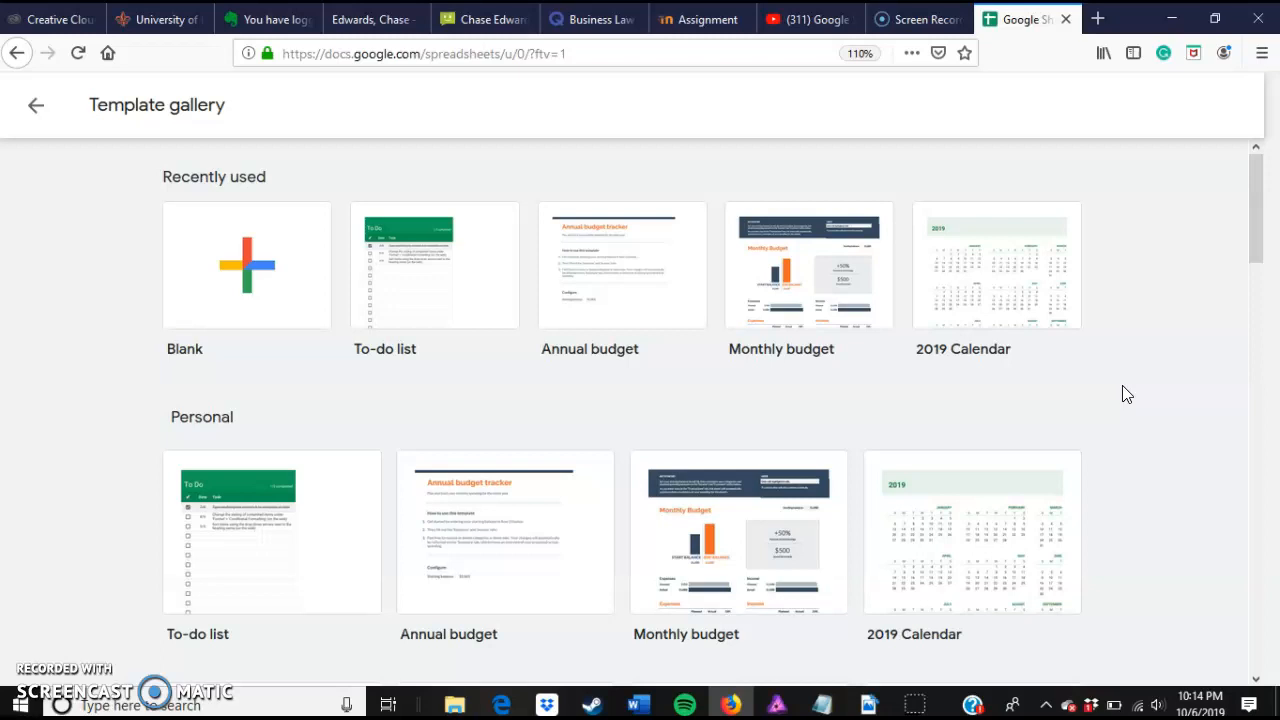
click(818, 310)
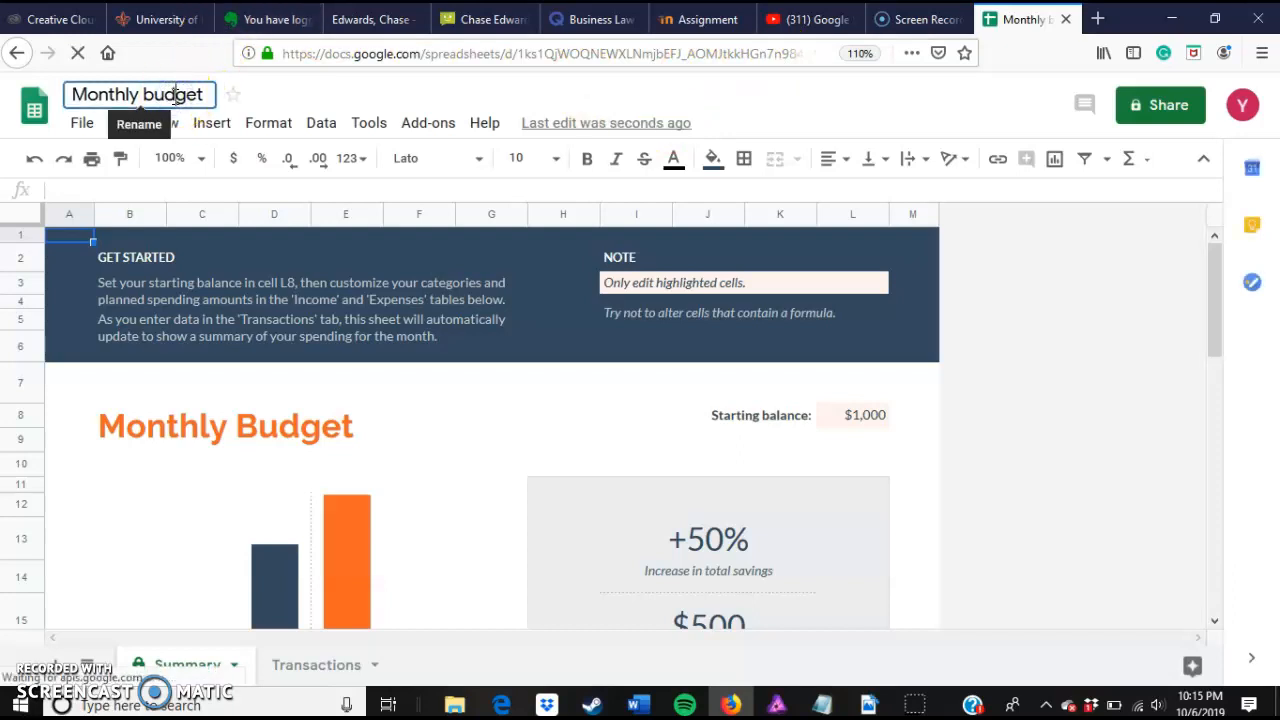
Step: Rename the spreadsheet as October Budget
click(147, 97)
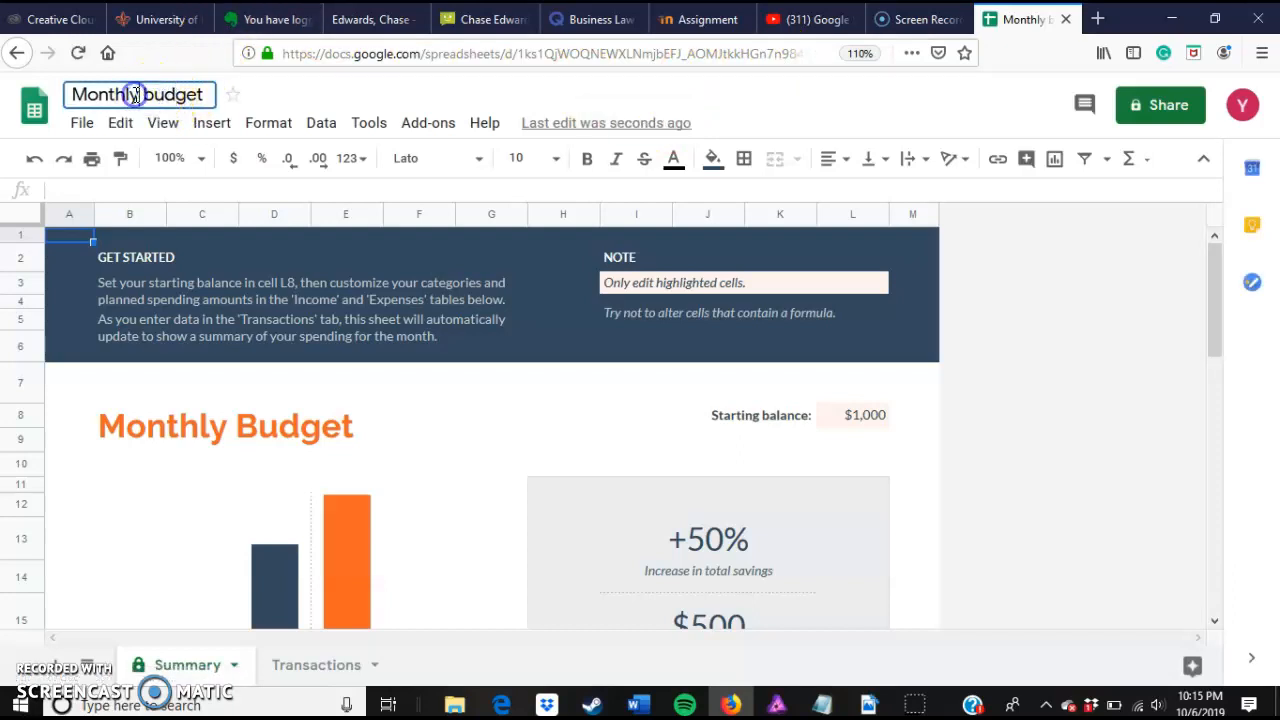
key(BackSpace)
key(BackSpace)
key(BackSpace)
key(BackSpace)
key(BackSpace)
key(BackSpace)
key(BackSpace)
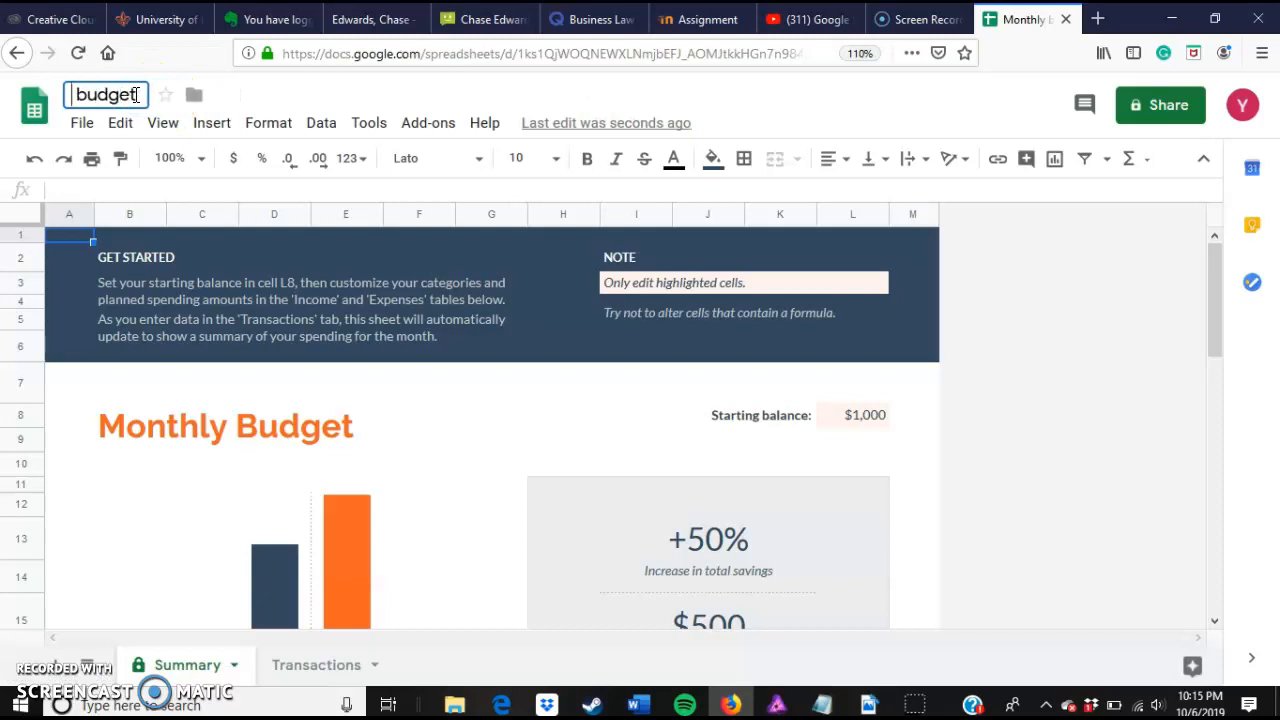
text(October)
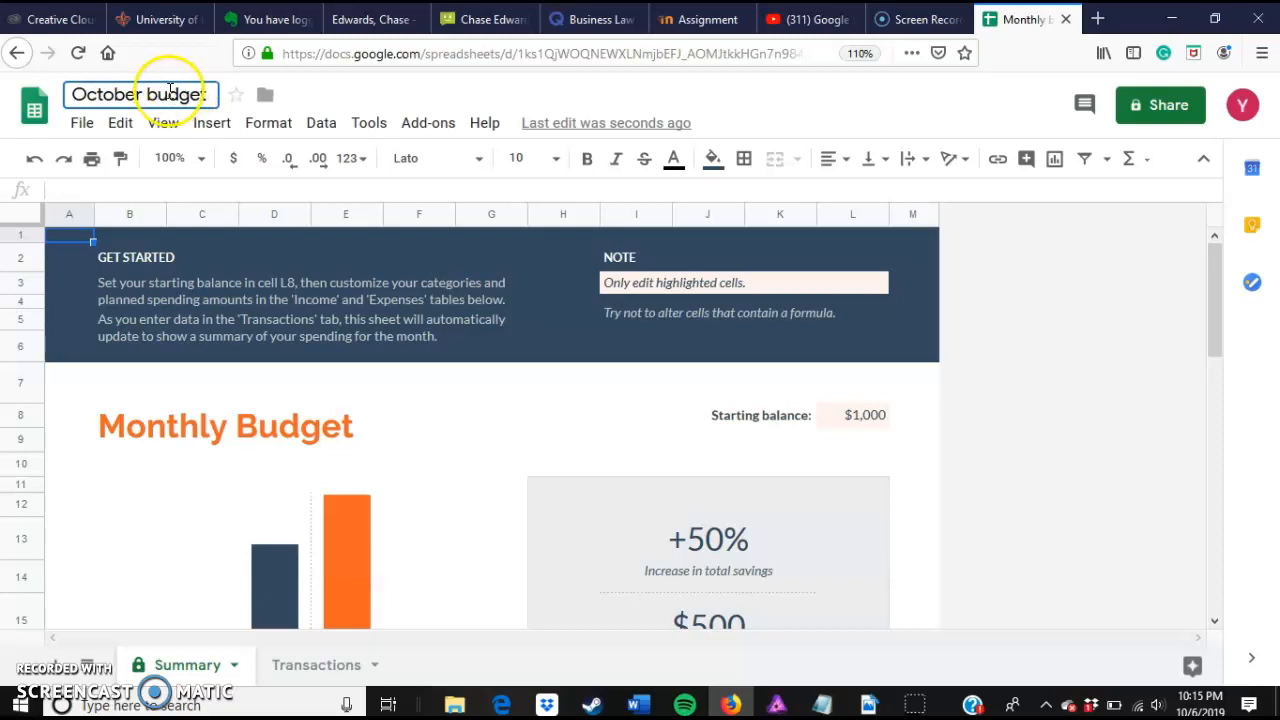
click(154, 96)
key(BackSpace)
text(B)
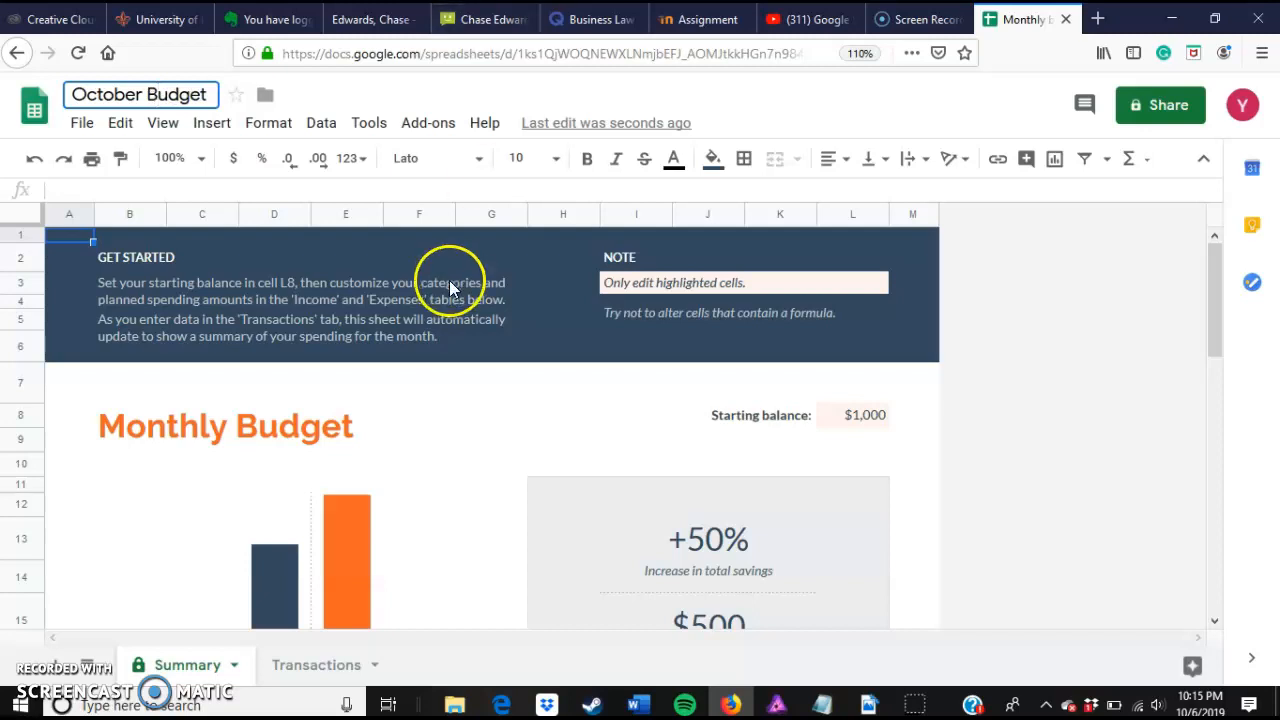
click(488, 80)
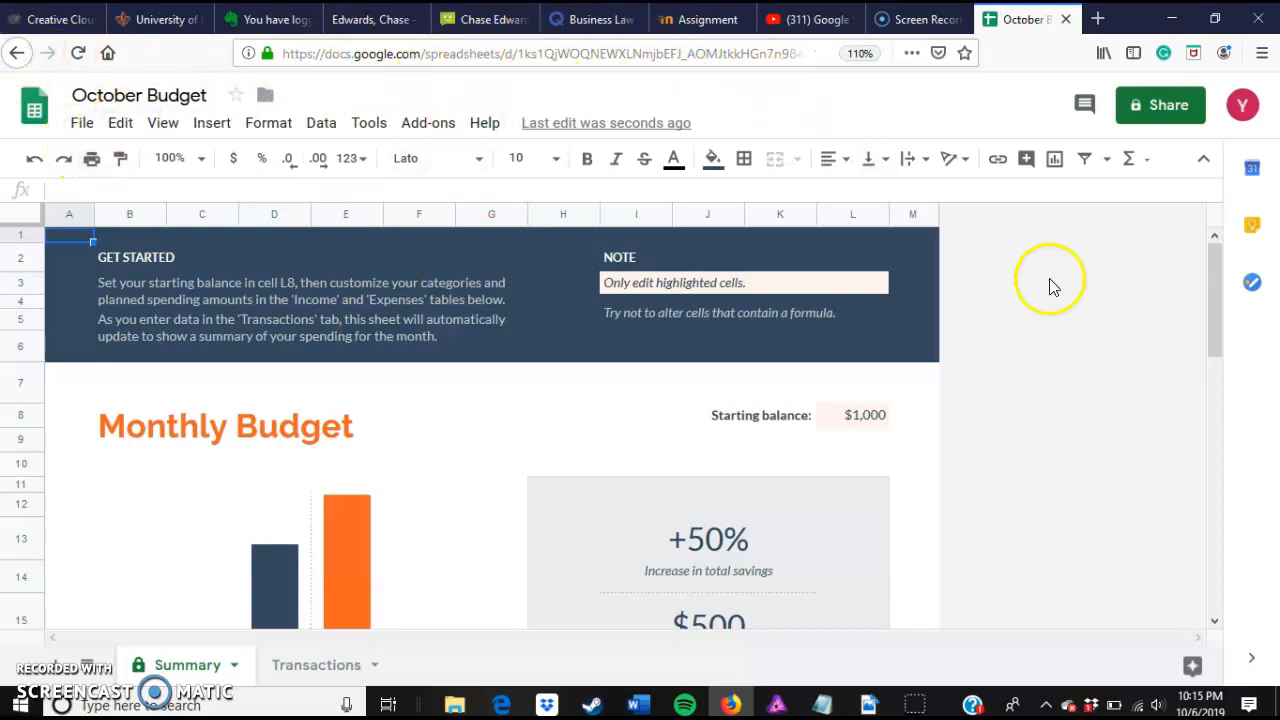
Step: Examine the Summary sheet's tables and the Transactions sheet's Expenses and Income entries
scroll(1063, 361, down, 3)
scroll(1063, 361, down, 3)
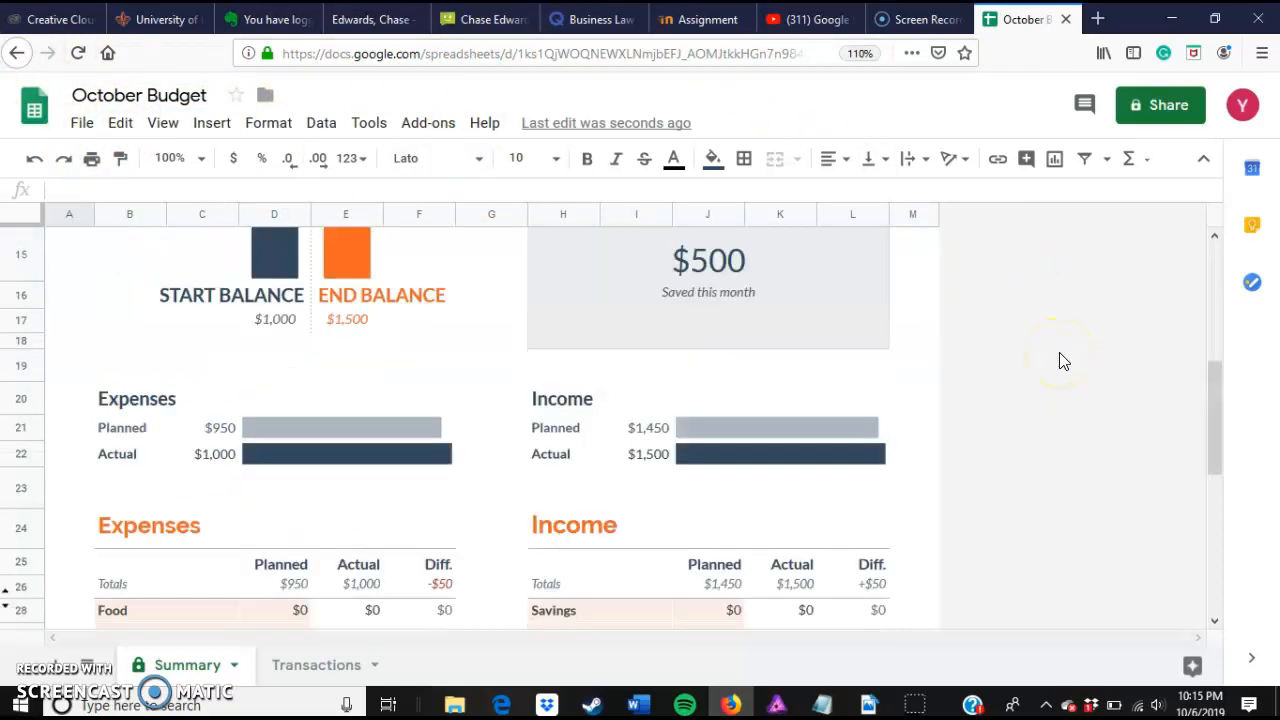
scroll(1063, 361, down, 5)
scroll(1063, 361, up, 10)
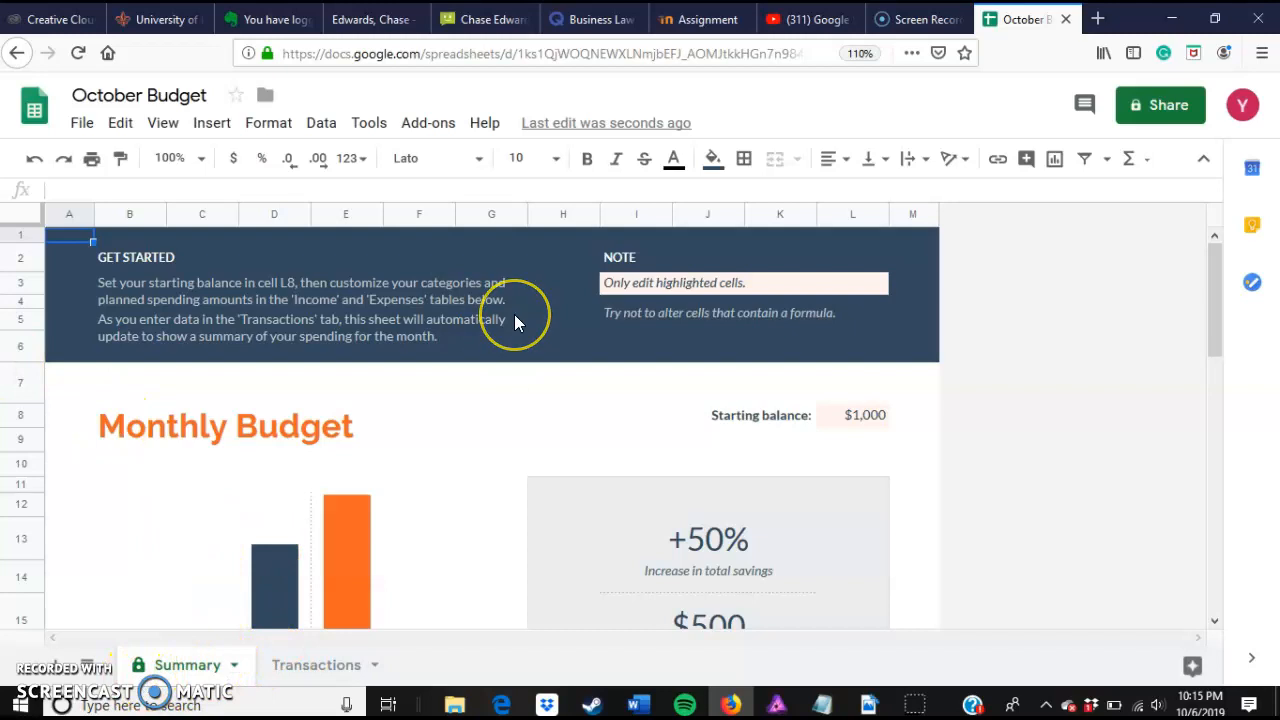
scroll(514, 314, down, 5)
scroll(514, 320, down, 10)
scroll(514, 320, up, 8)
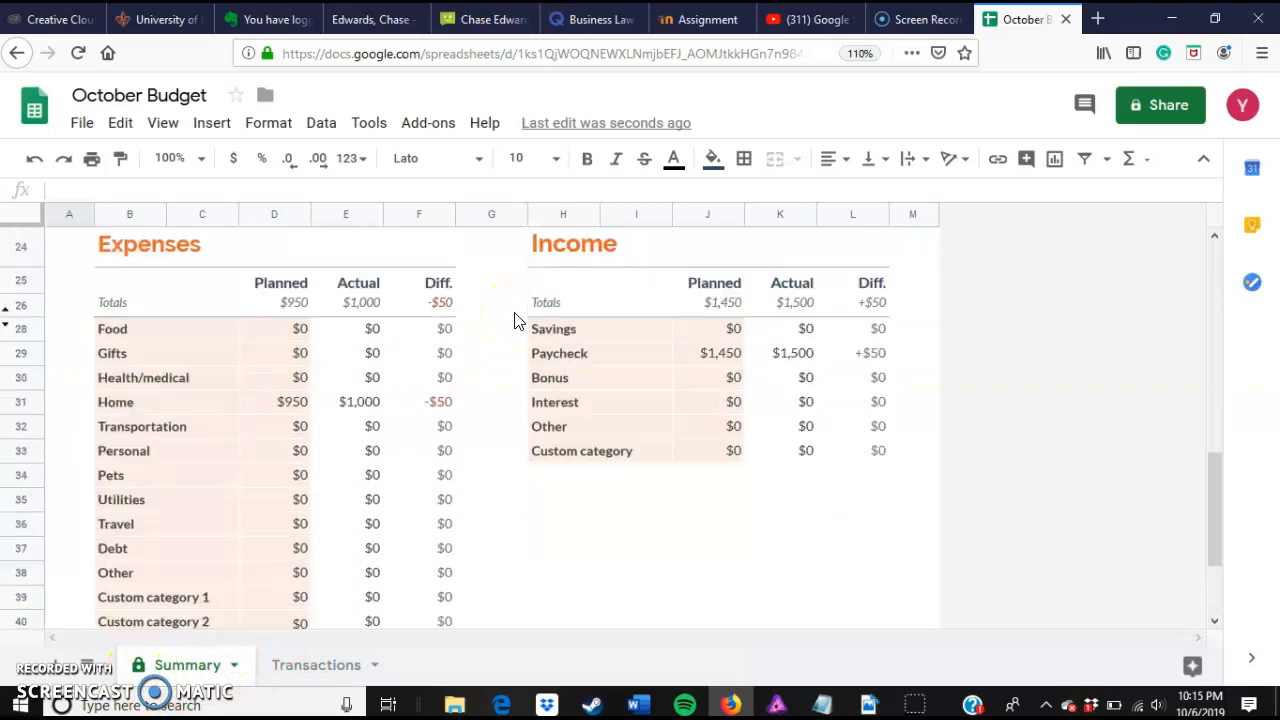
scroll(514, 320, down, 2)
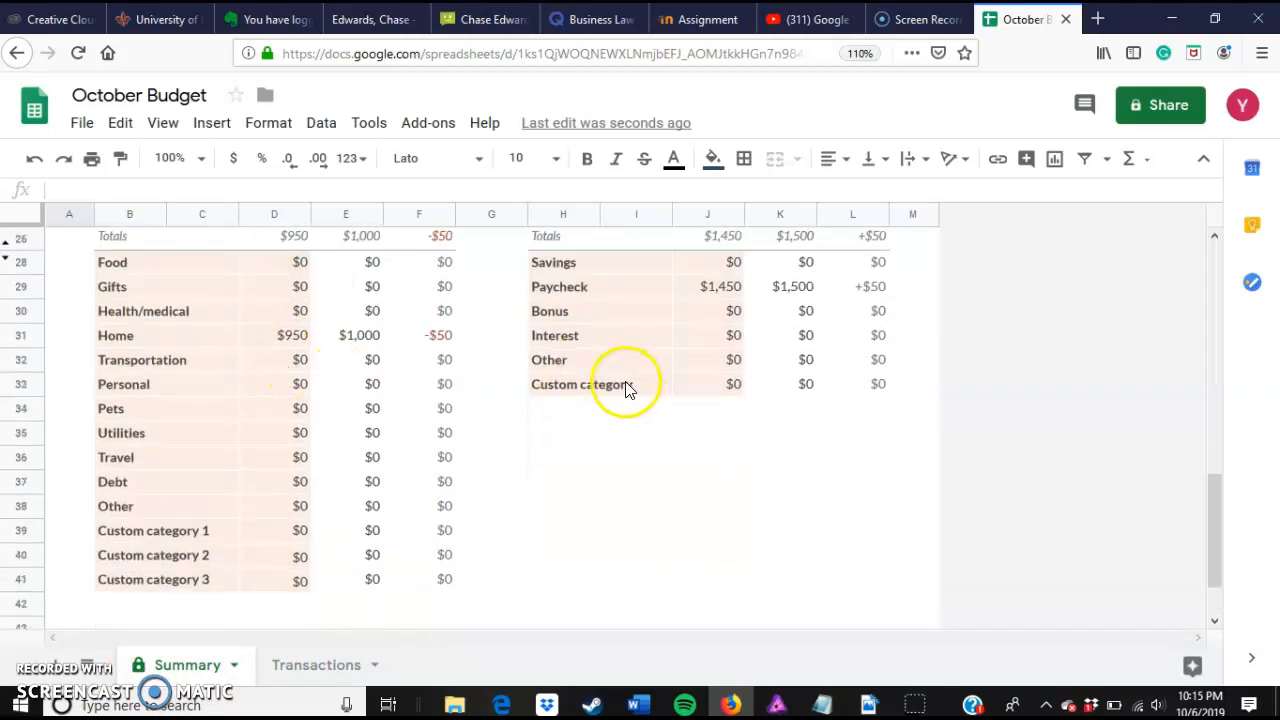
scroll(408, 415, down, 2)
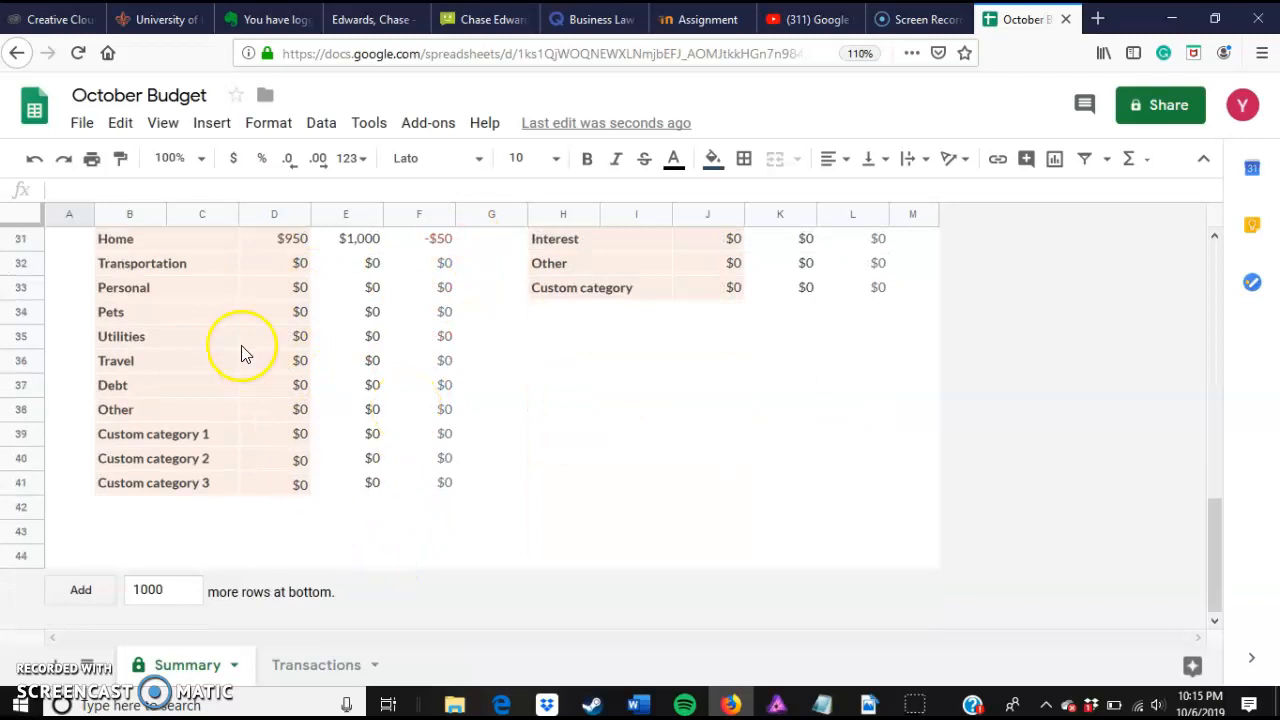
click(331, 665)
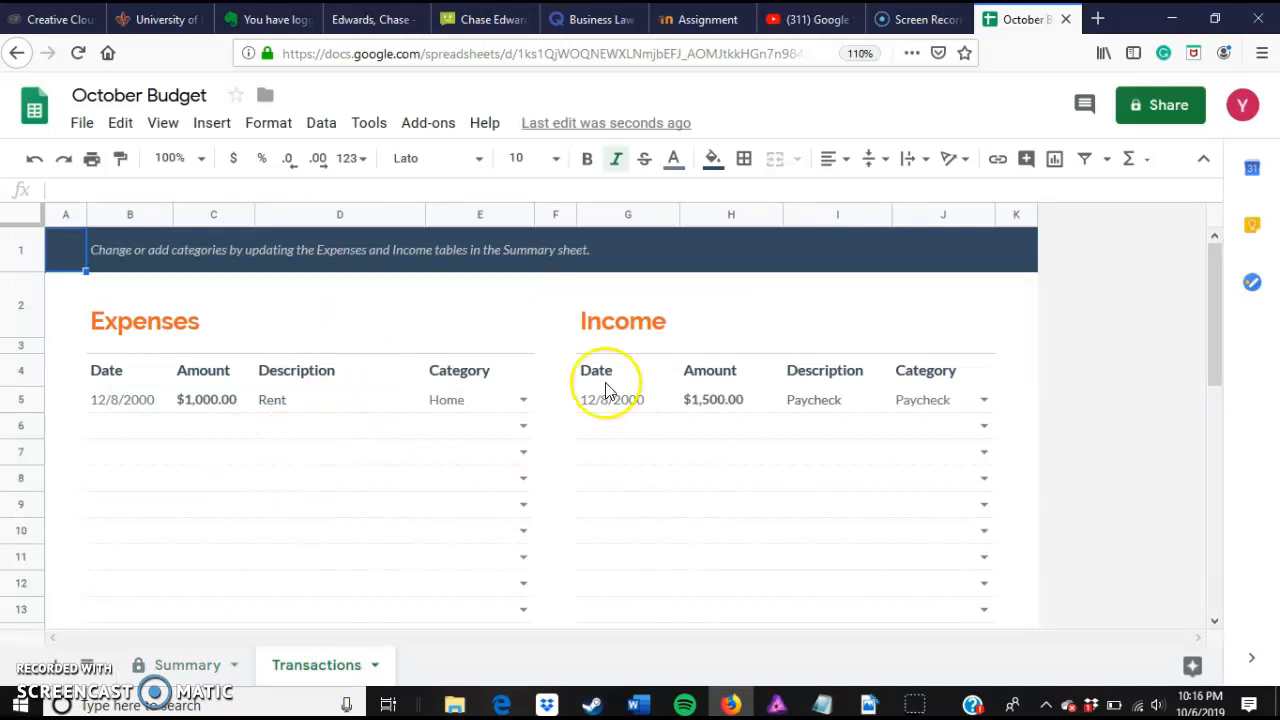
scroll(603, 389, down, 3)
scroll(603, 389, up, 3)
click(184, 676)
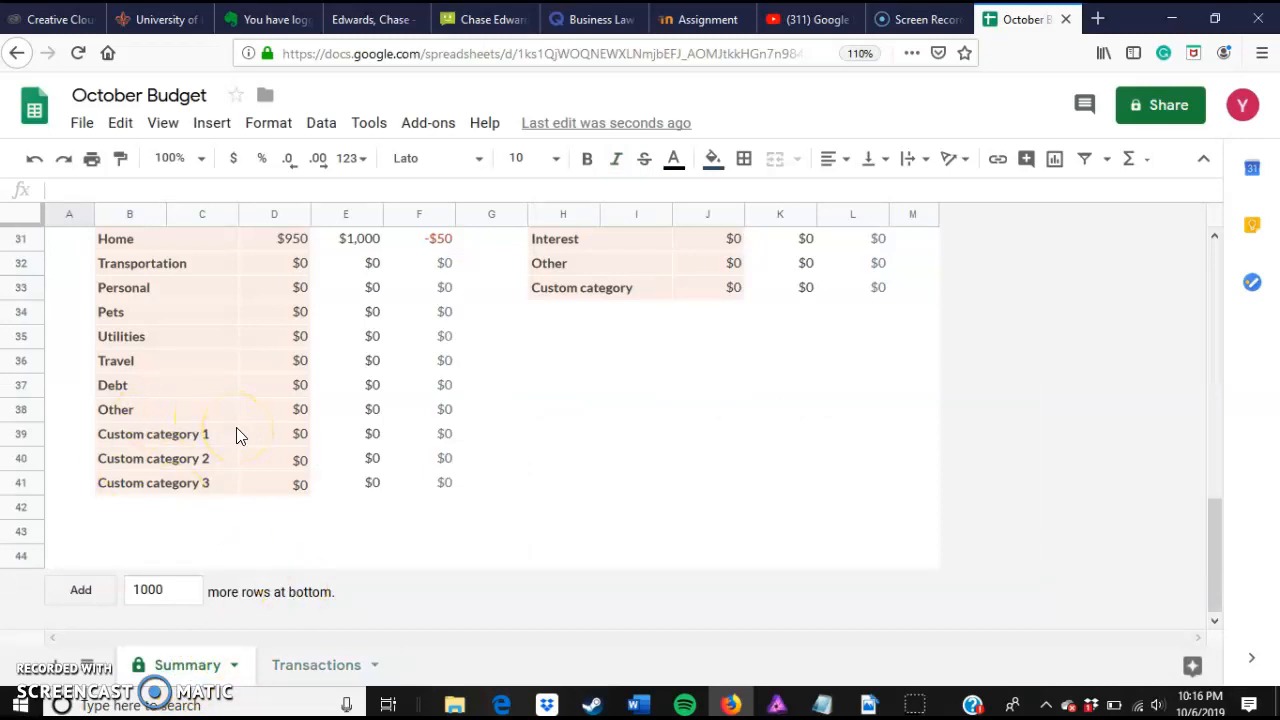
scroll(238, 436, up, 10)
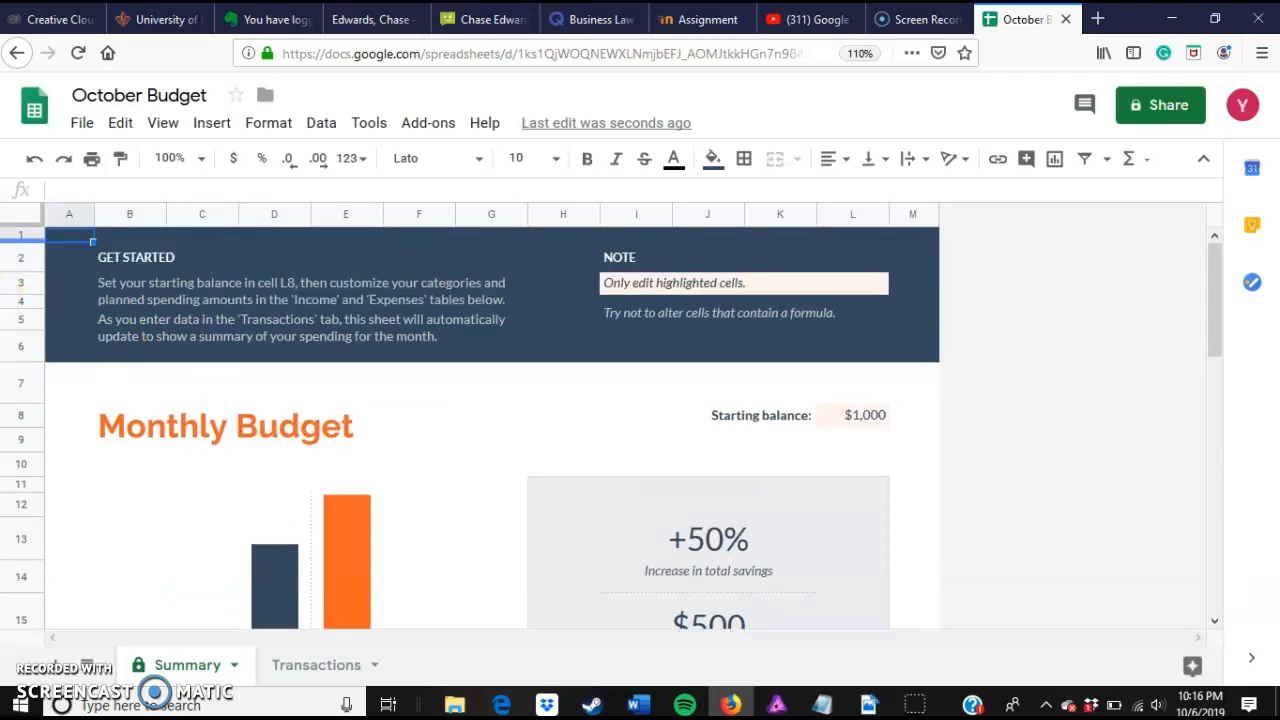
Step: Select the whole Summary sheet and apply currency formatting, accepting the protected-range warning
click(17, 220)
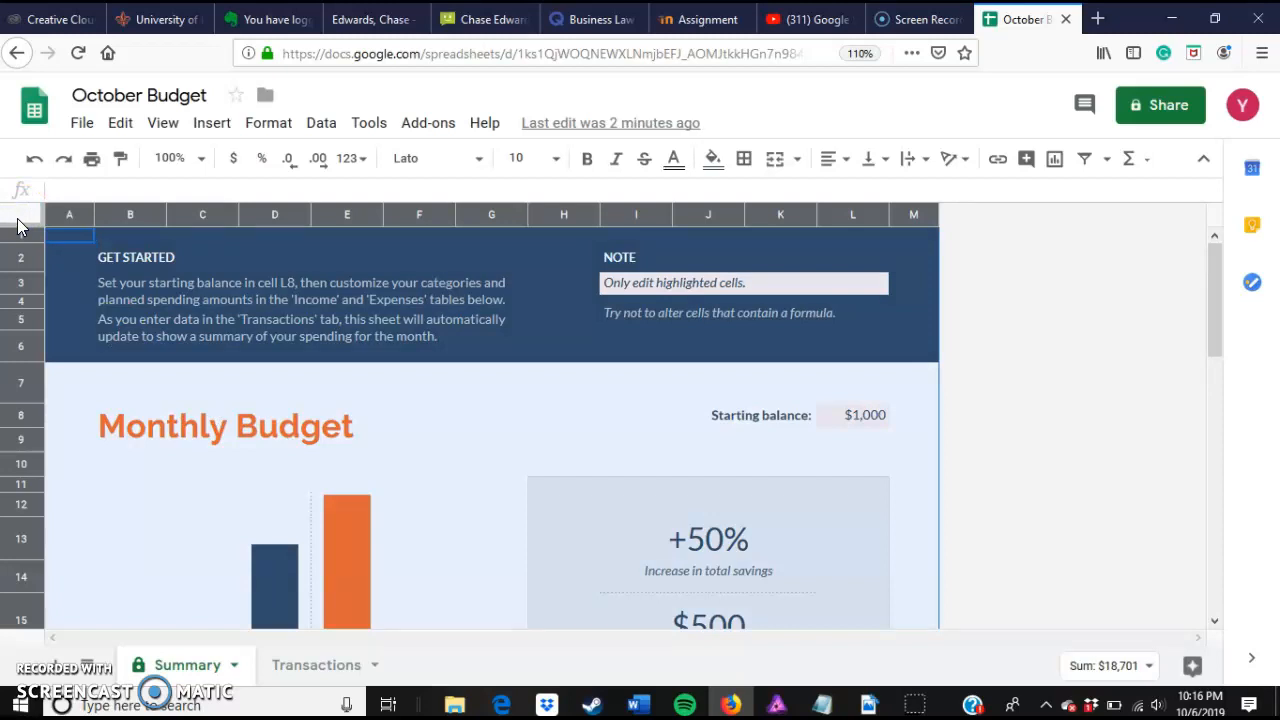
click(235, 165)
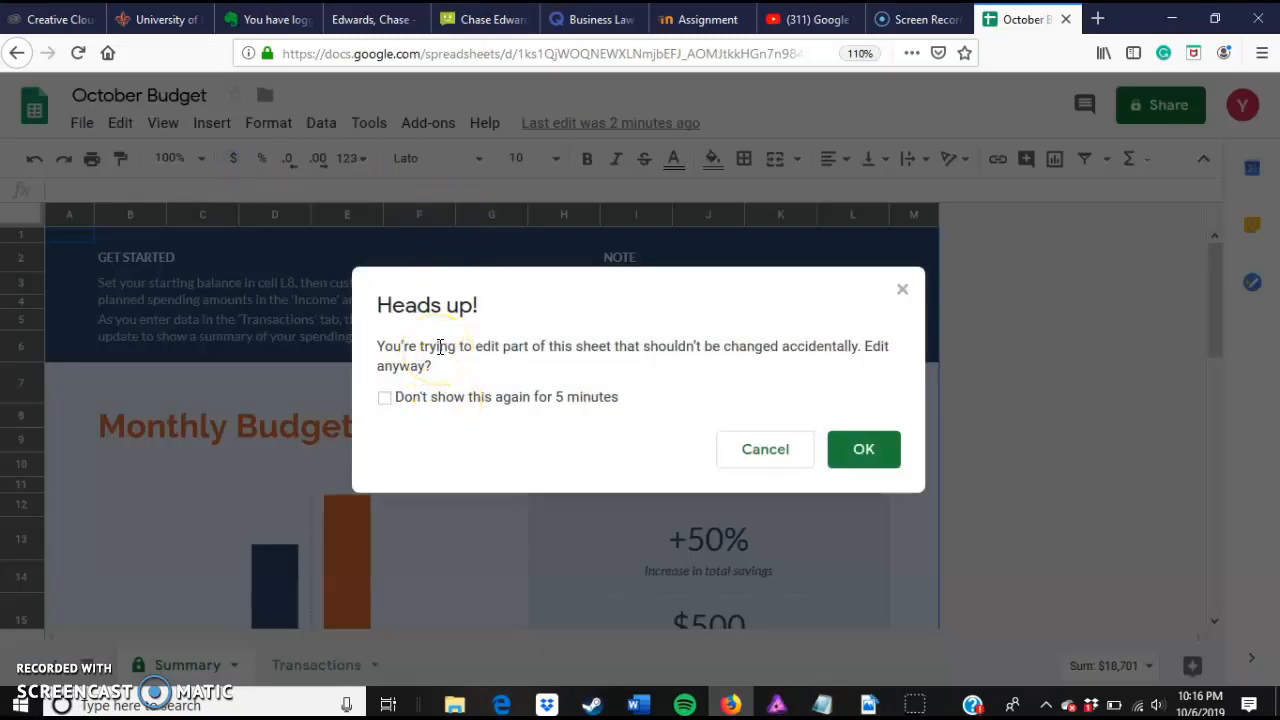
click(842, 452)
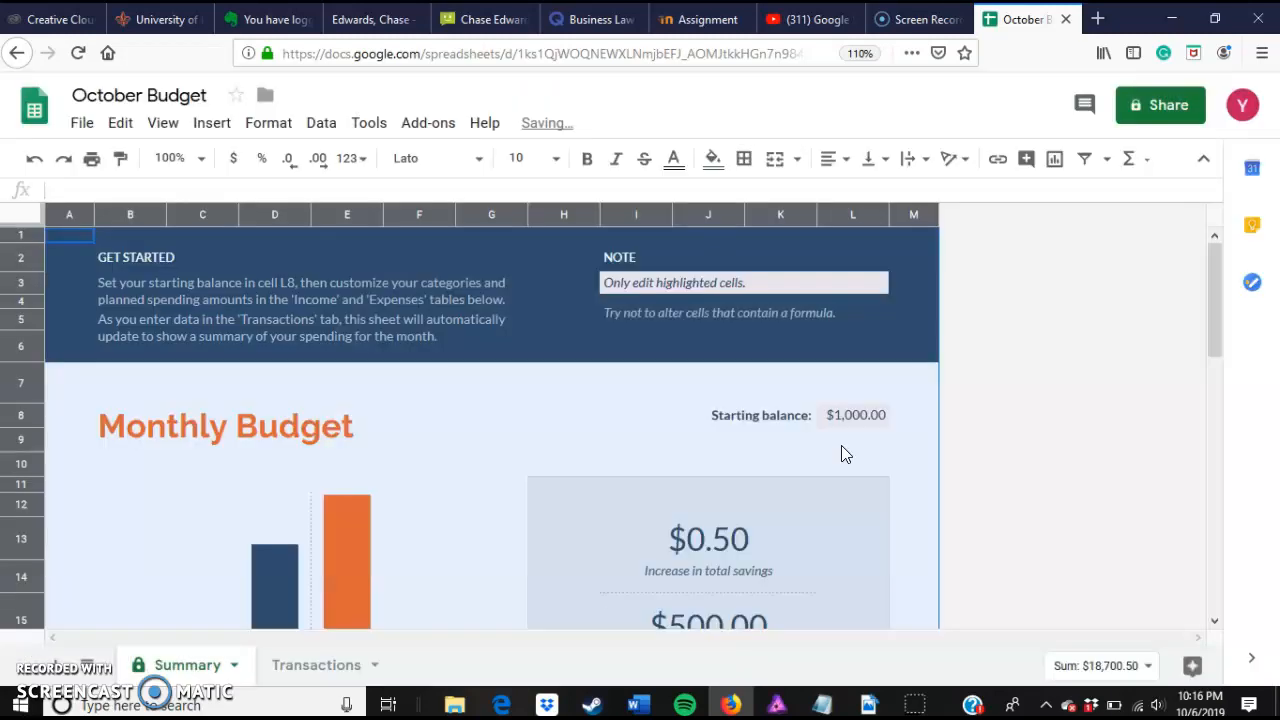
Step: Format the Increase in total savings cell as a percentage, accepting the protected-range warning
scroll(799, 480, down, 2)
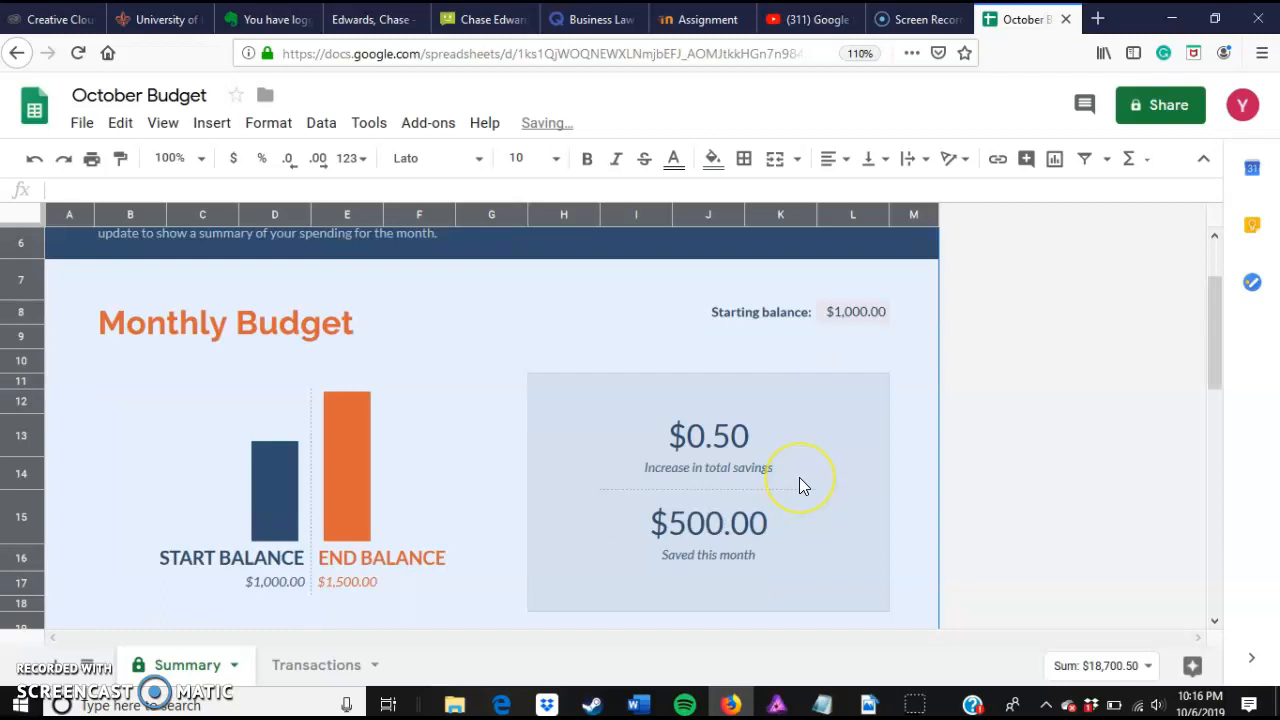
scroll(799, 478, down, 3)
scroll(799, 478, up, 3)
click(736, 444)
drag(741, 441, 694, 428)
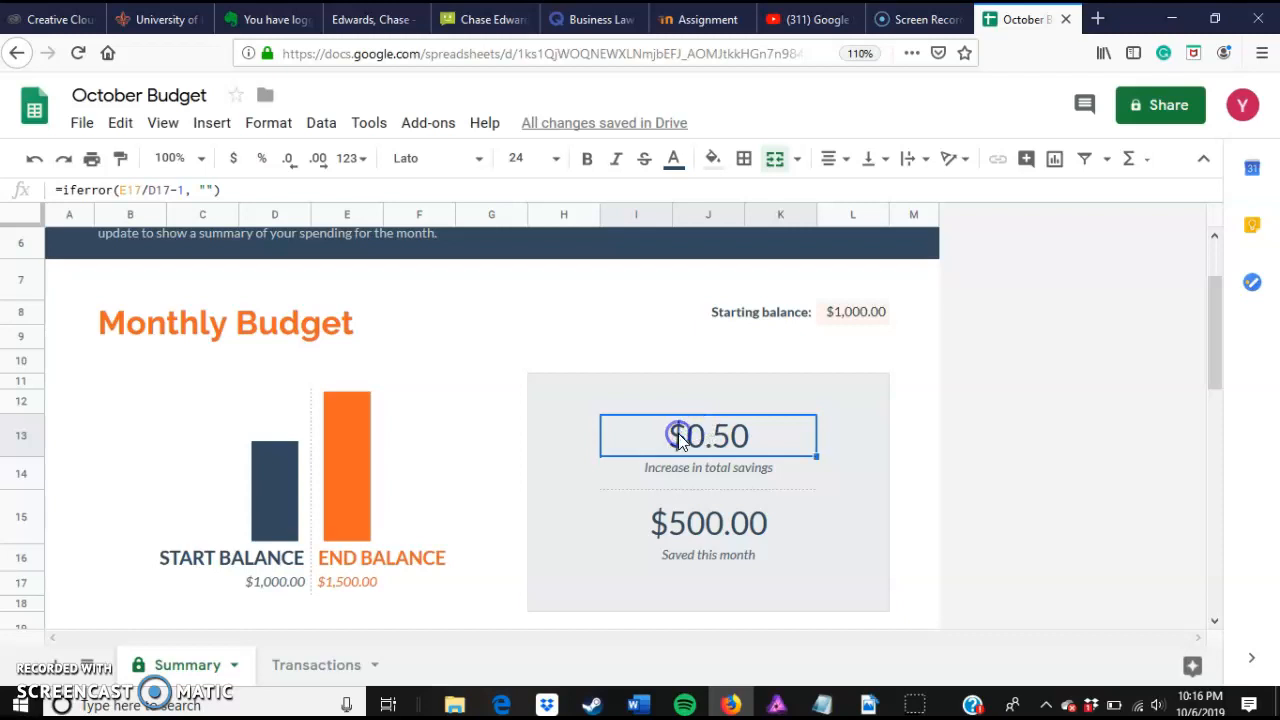
double_click(666, 434)
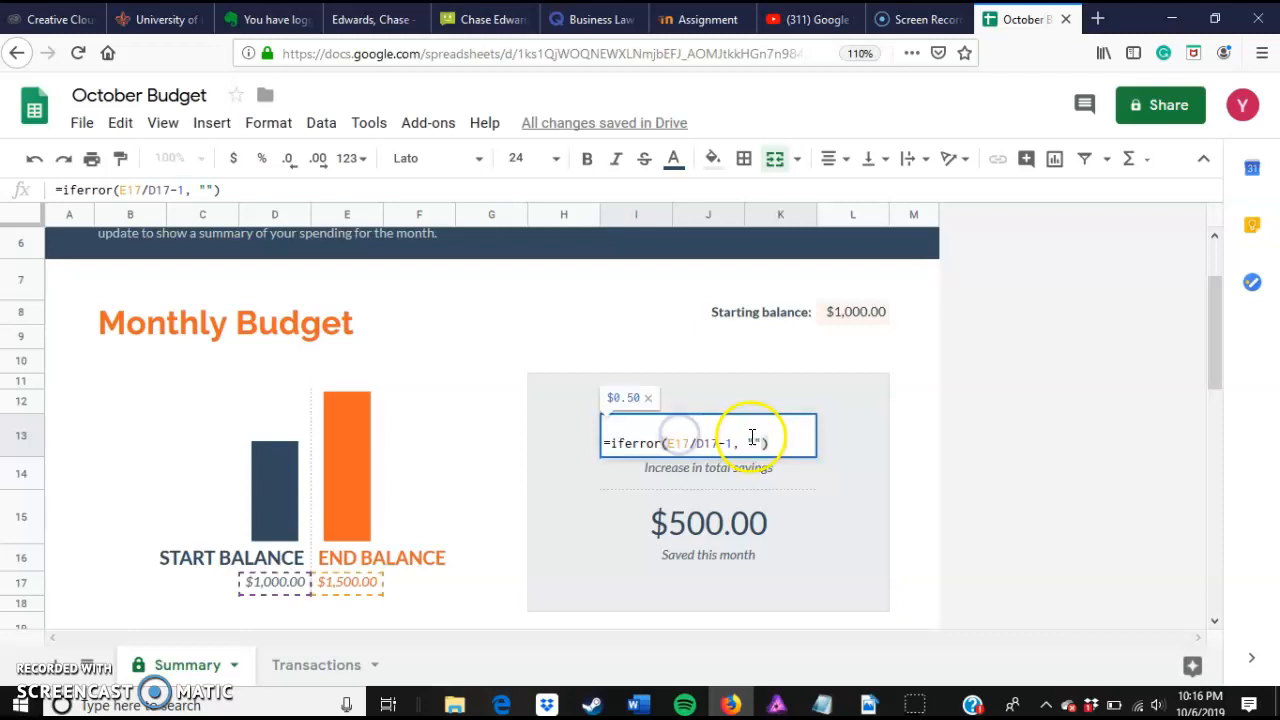
click(630, 340)
click(712, 435)
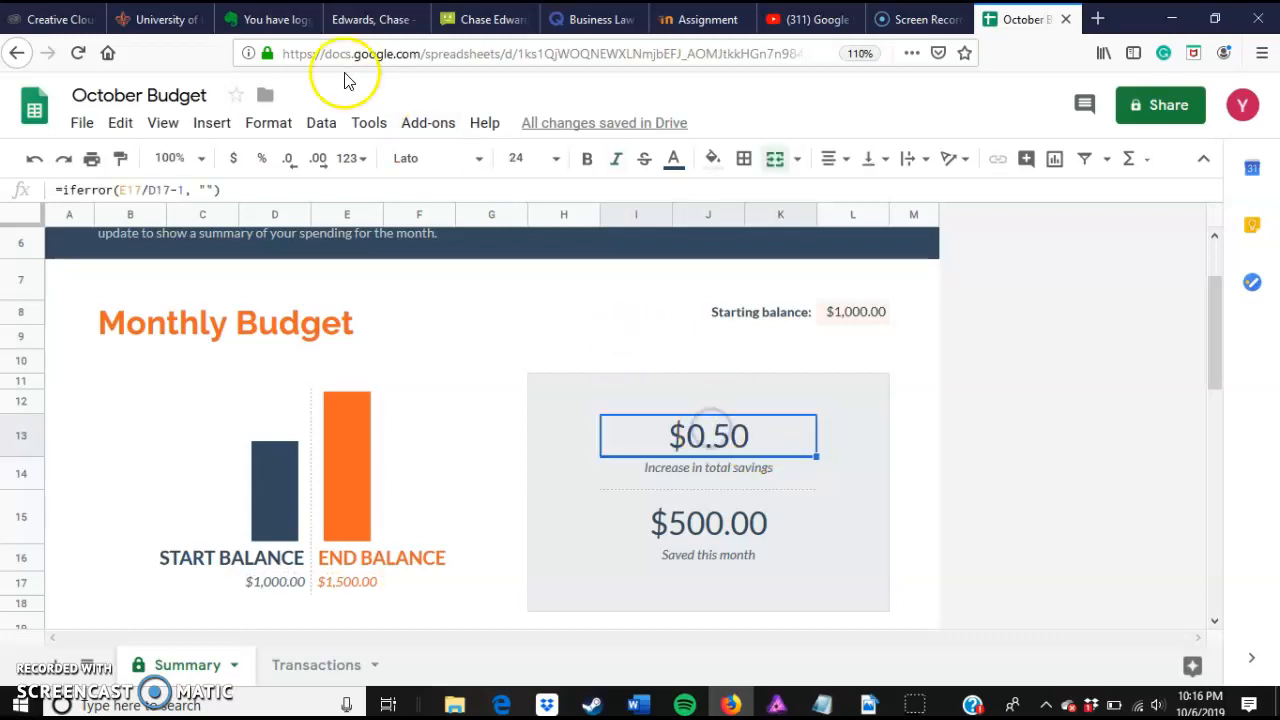
click(265, 159)
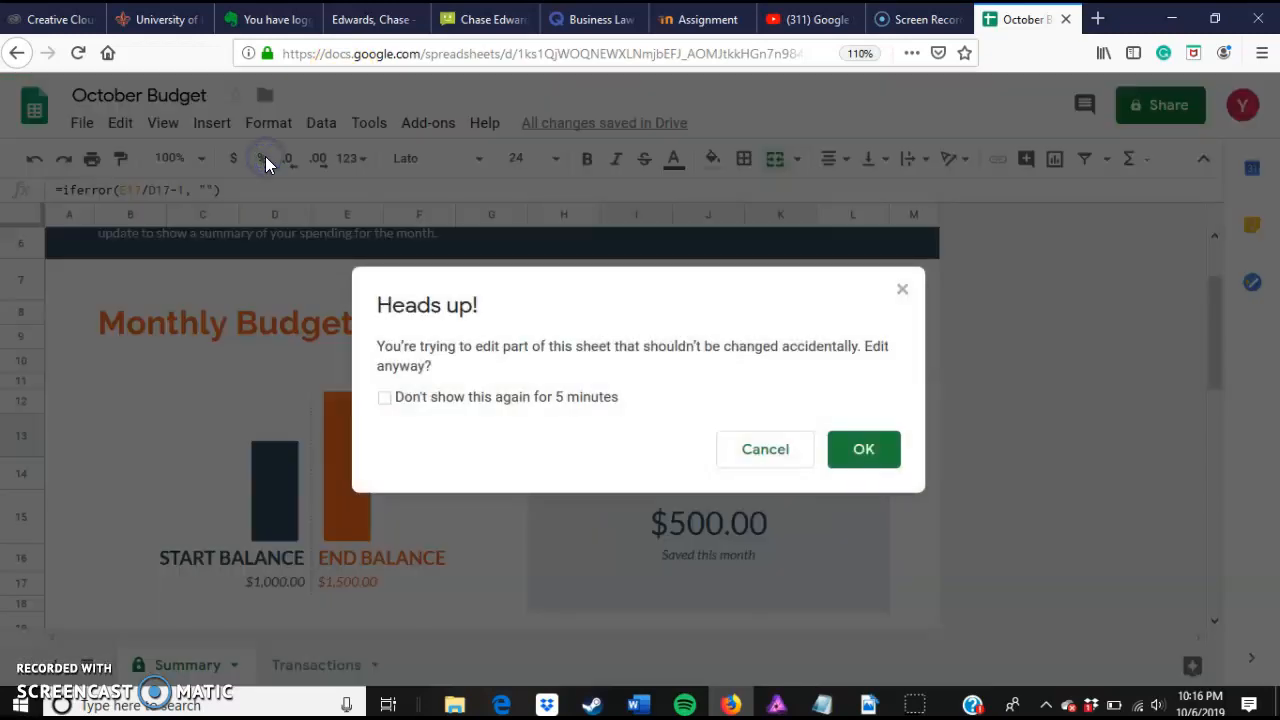
click(860, 452)
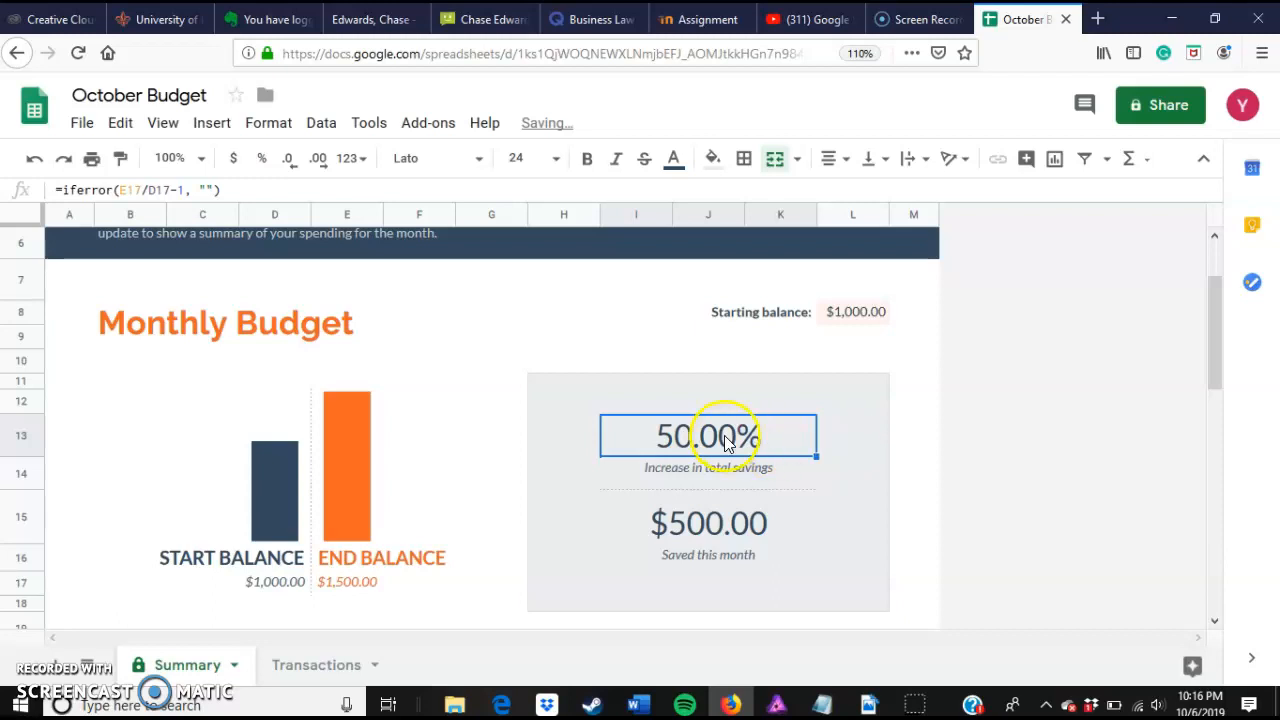
Step: Set the Transportation row's planned expense to $50
scroll(1000, 457, down, 5)
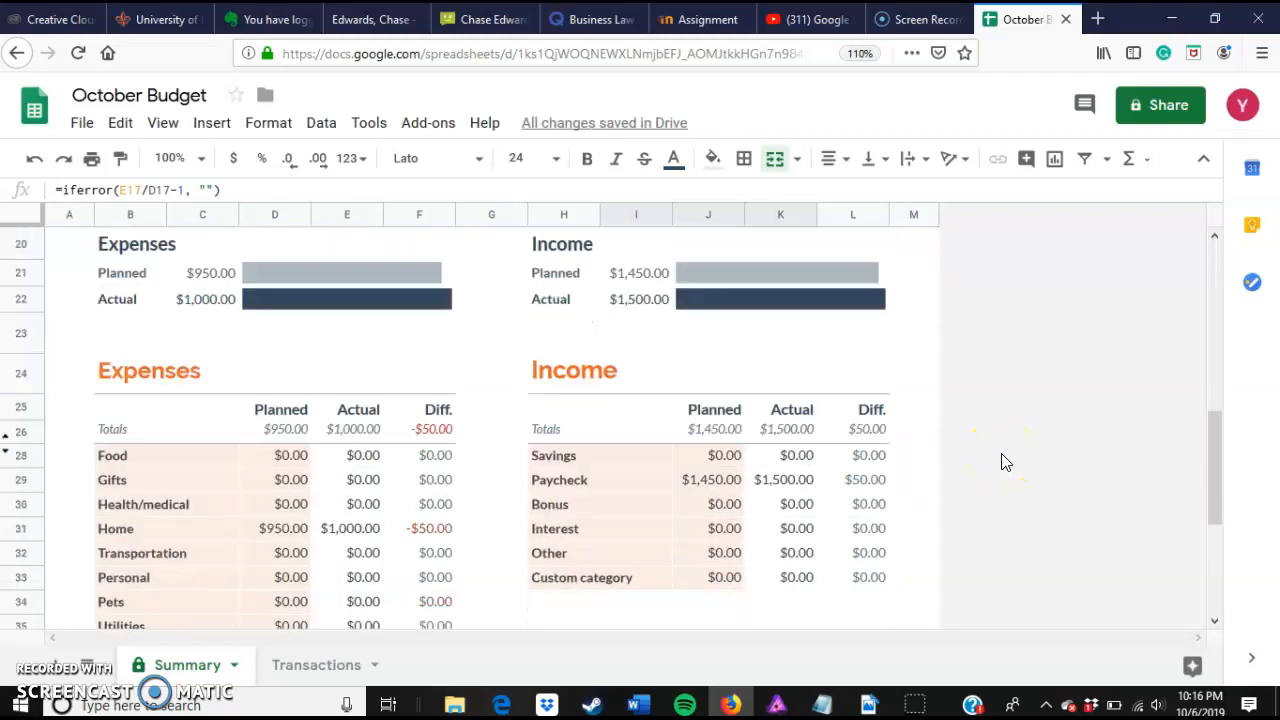
scroll(1005, 462, down, 3)
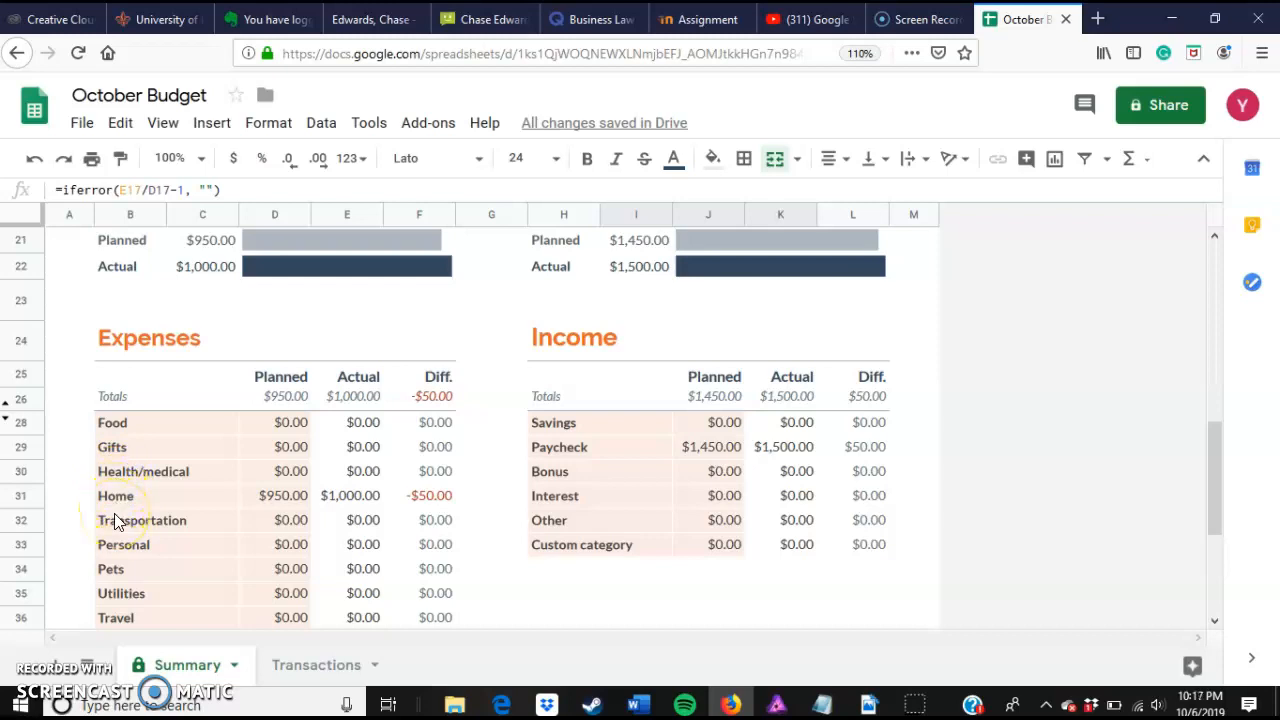
scroll(114, 520, down, 3)
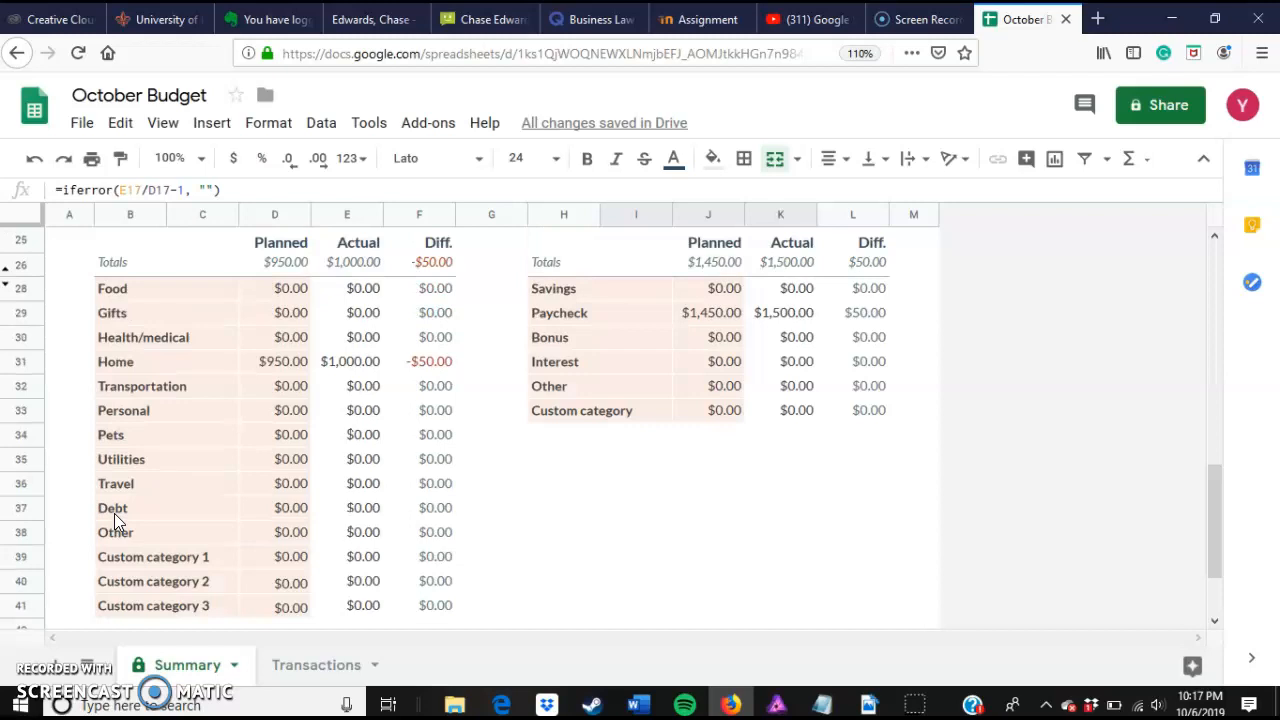
click(288, 393)
double_click(287, 390)
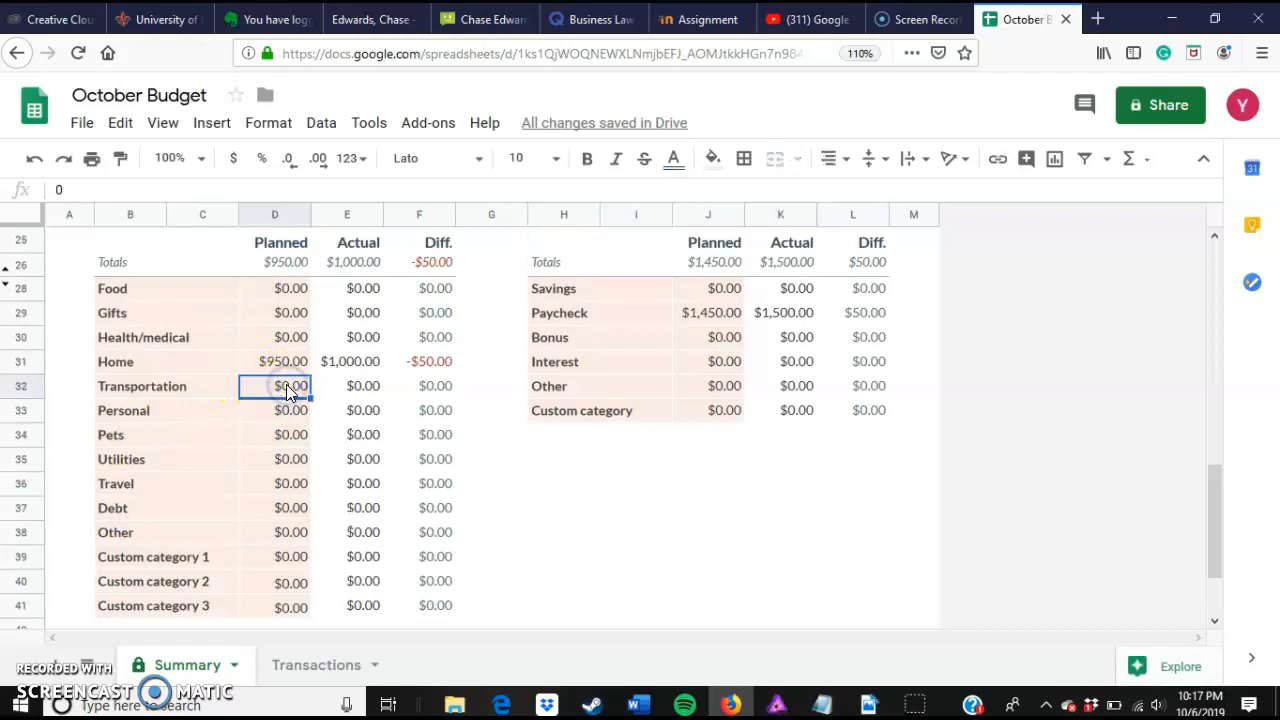
key(BackSpace)
text(50)
click(295, 401)
click(574, 500)
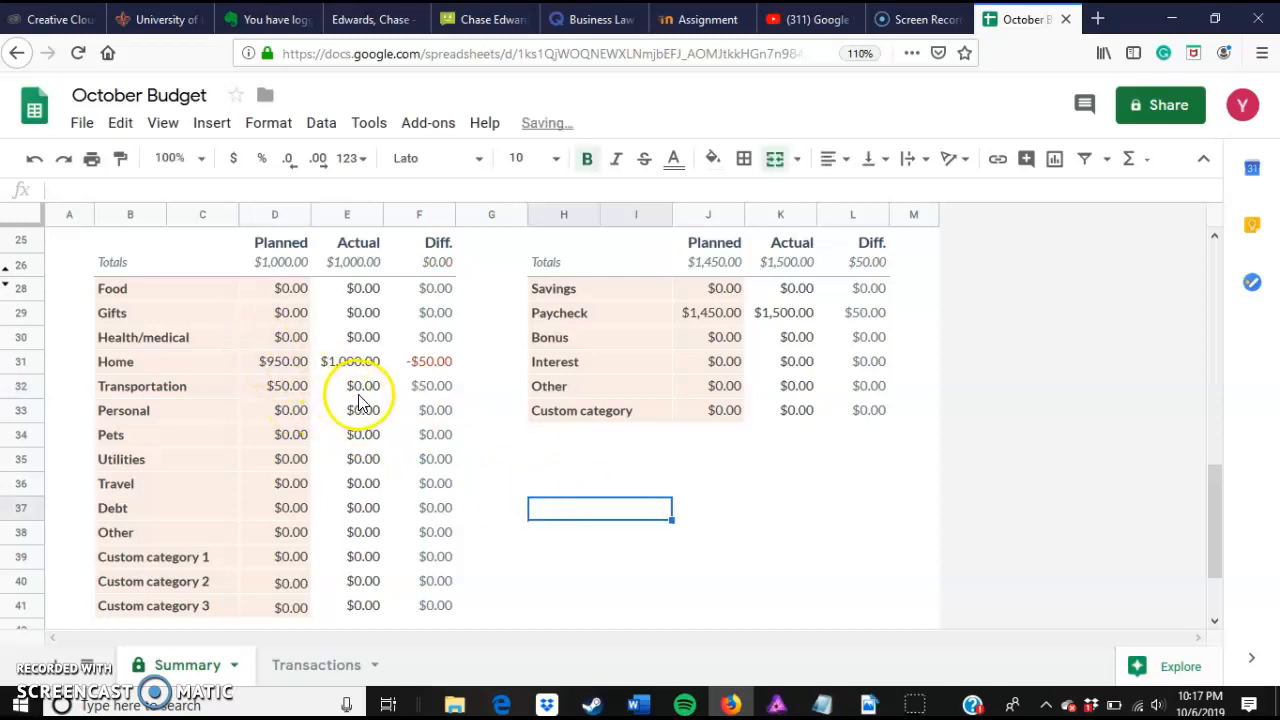
Step: Enter 20 as the Transportation row's actual expense, accepting the protected-range warning
scroll(352, 418, up, 3)
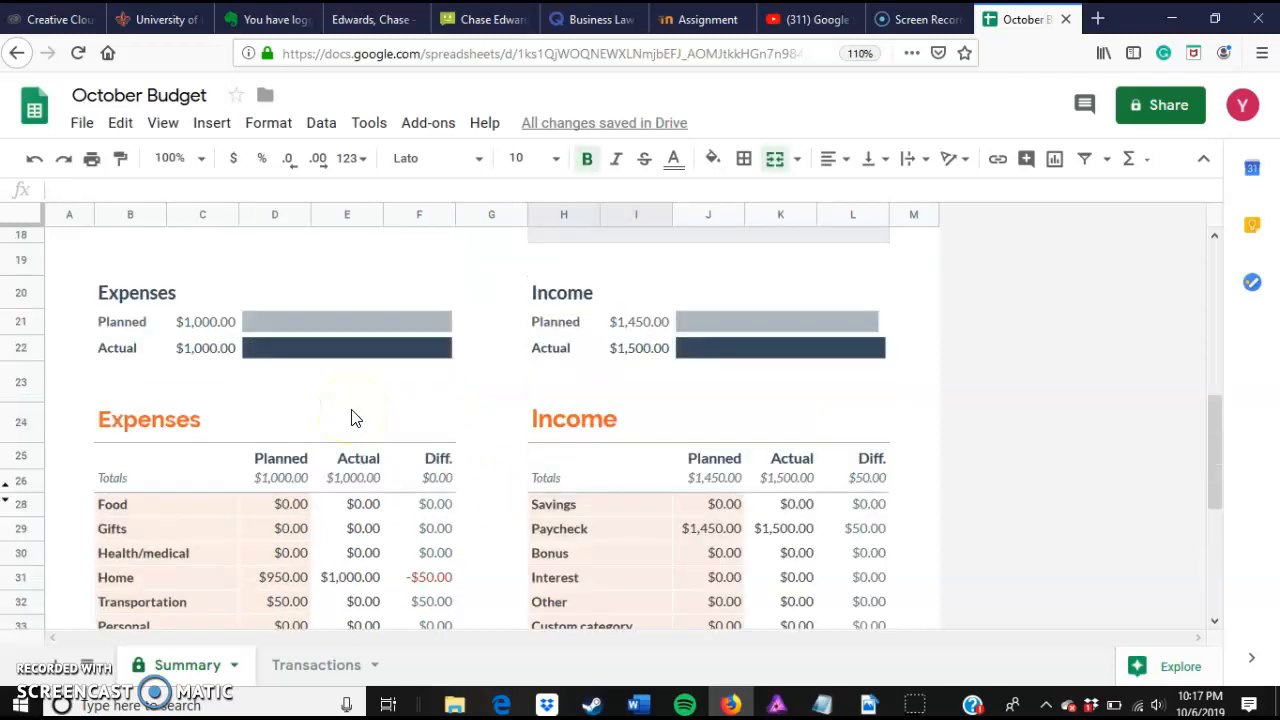
scroll(352, 418, down, 3)
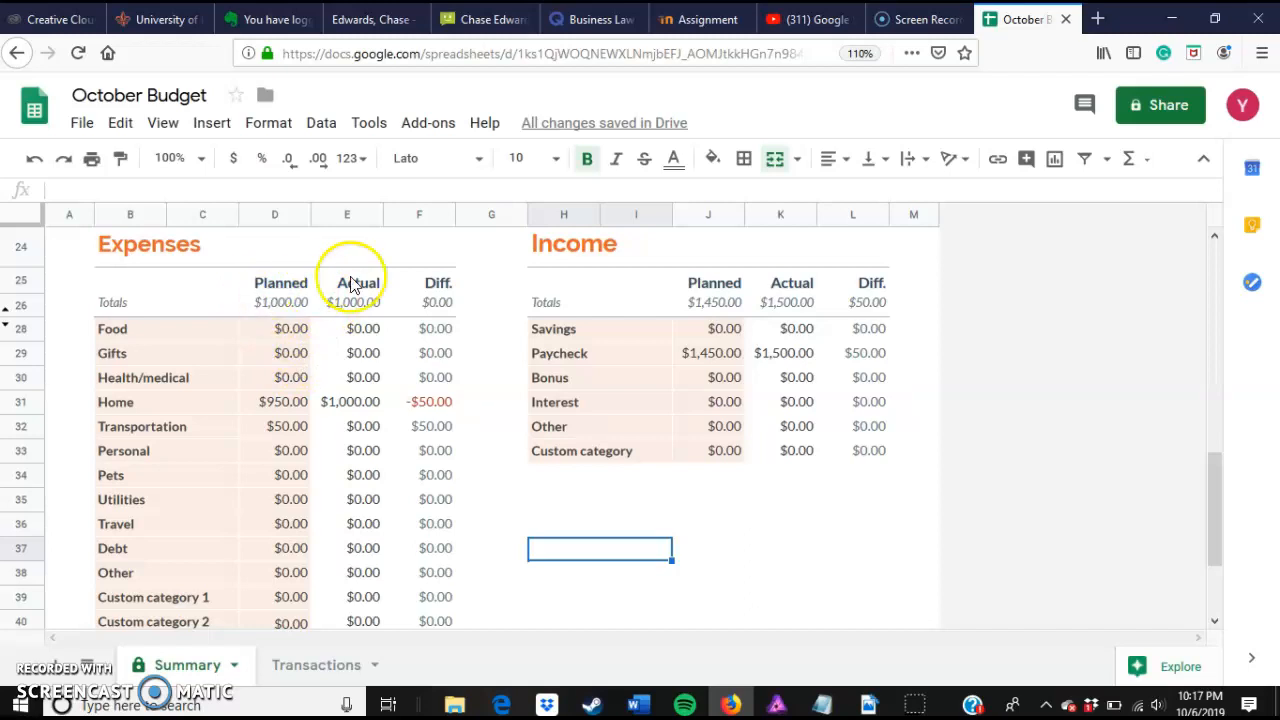
click(362, 428)
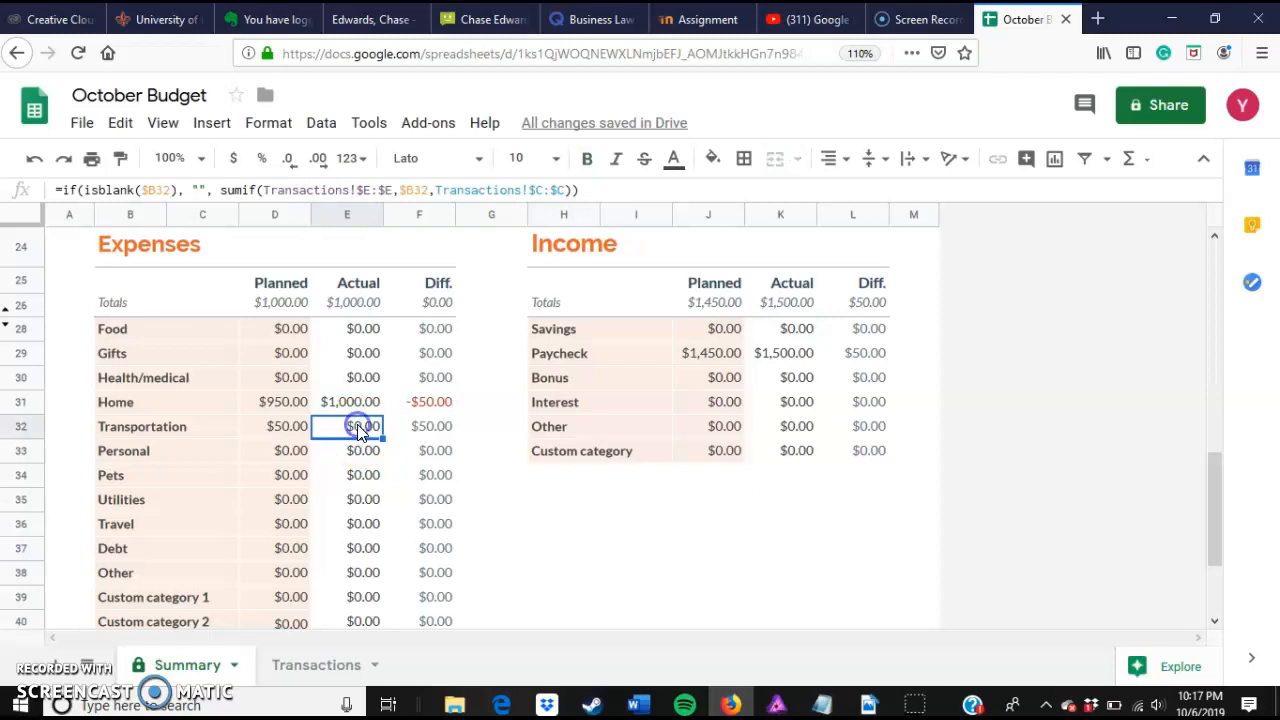
text(20)
click(420, 445)
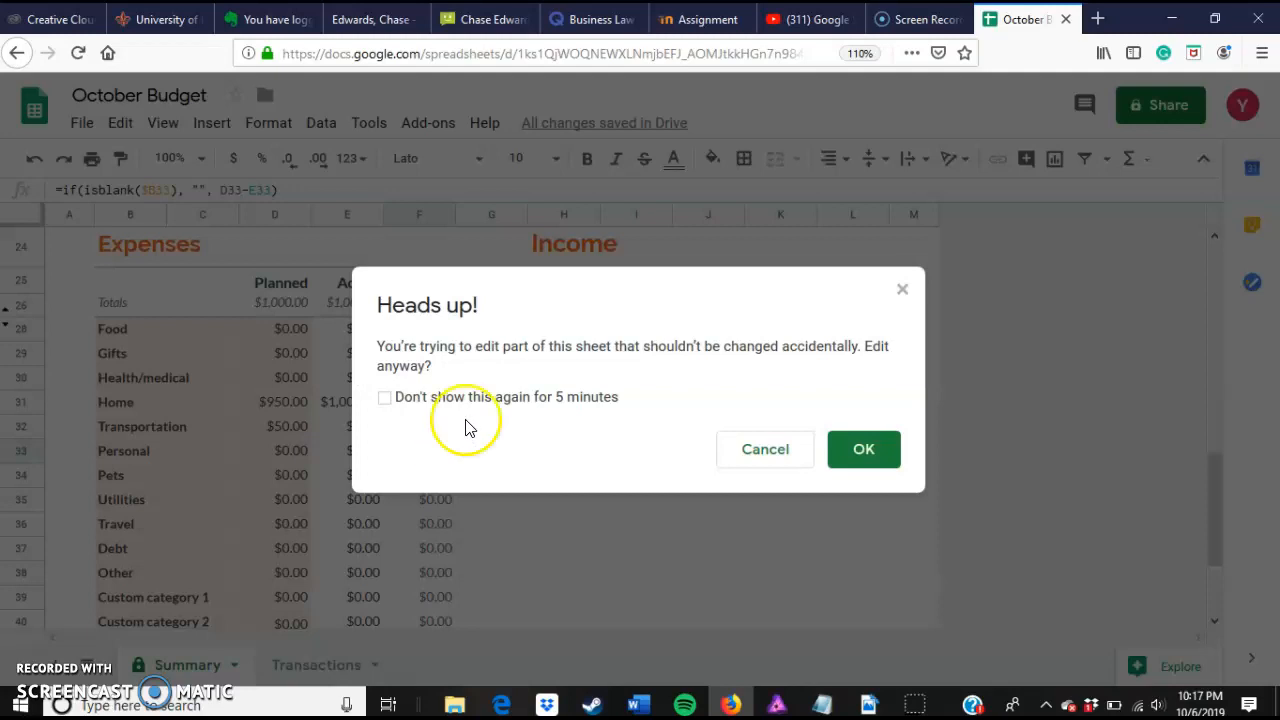
click(851, 460)
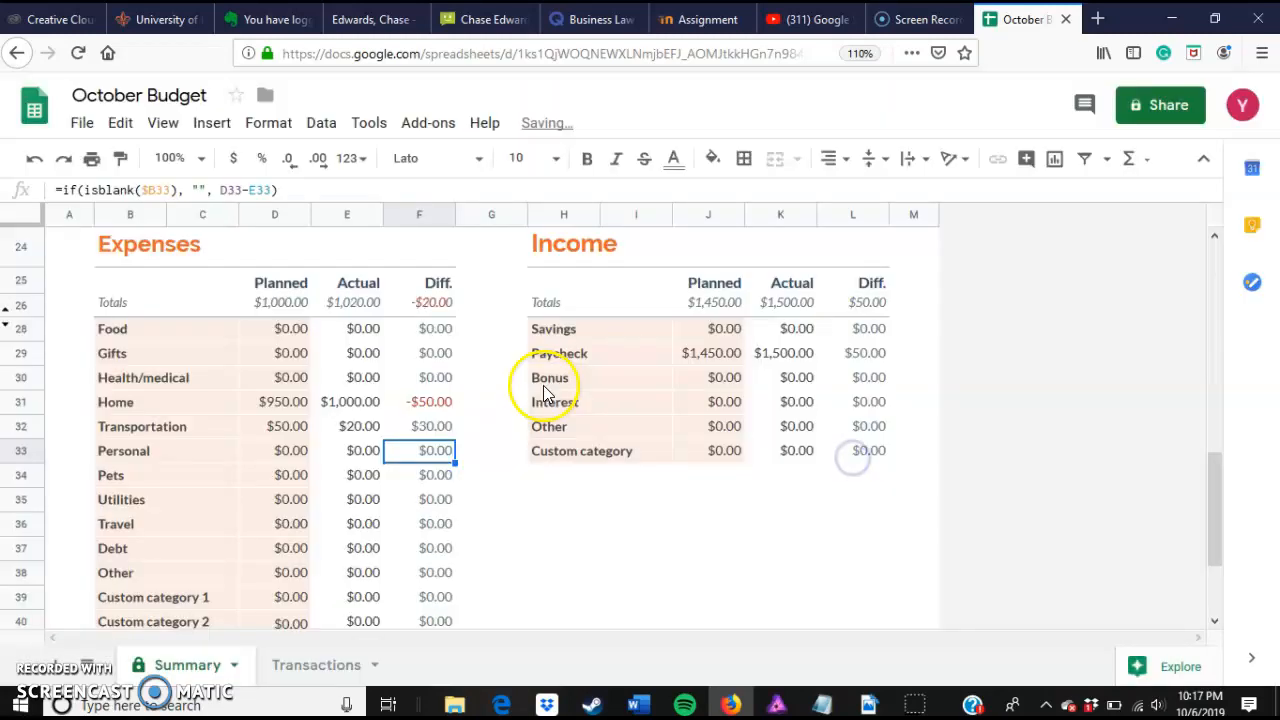
Step: Rename the Custom category 1 expense row to Phone Bill
click(432, 430)
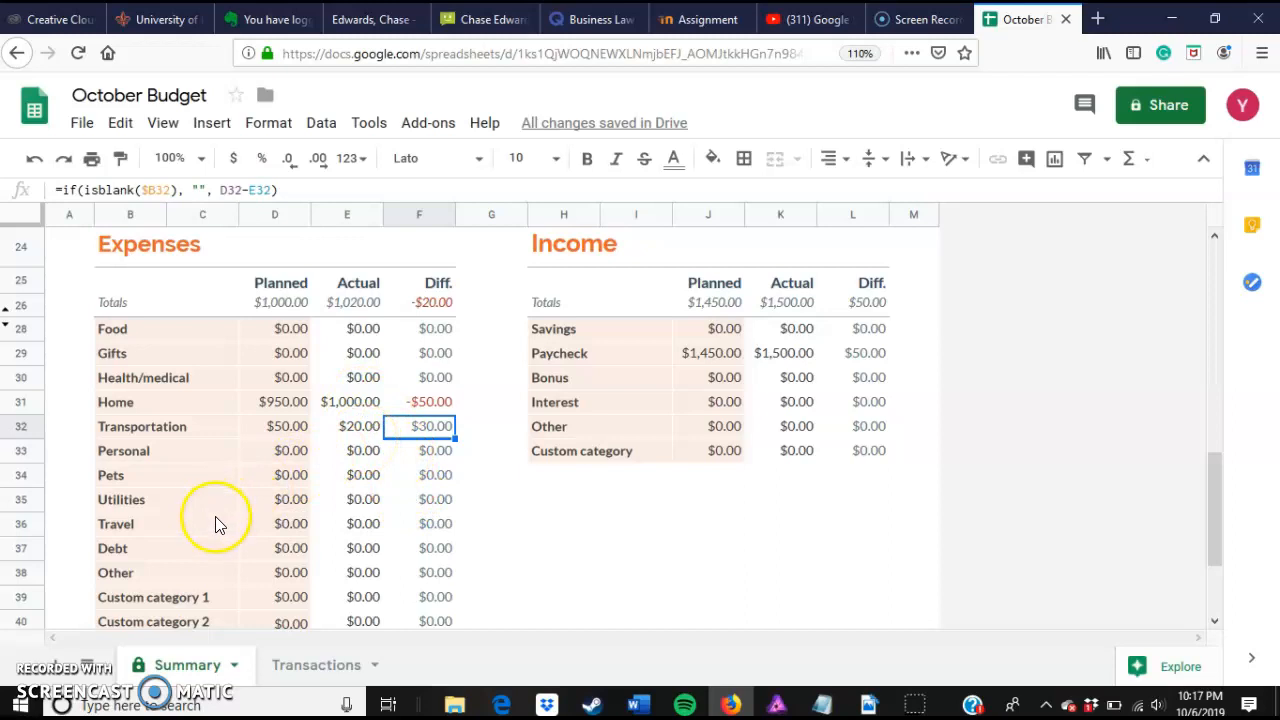
click(170, 598)
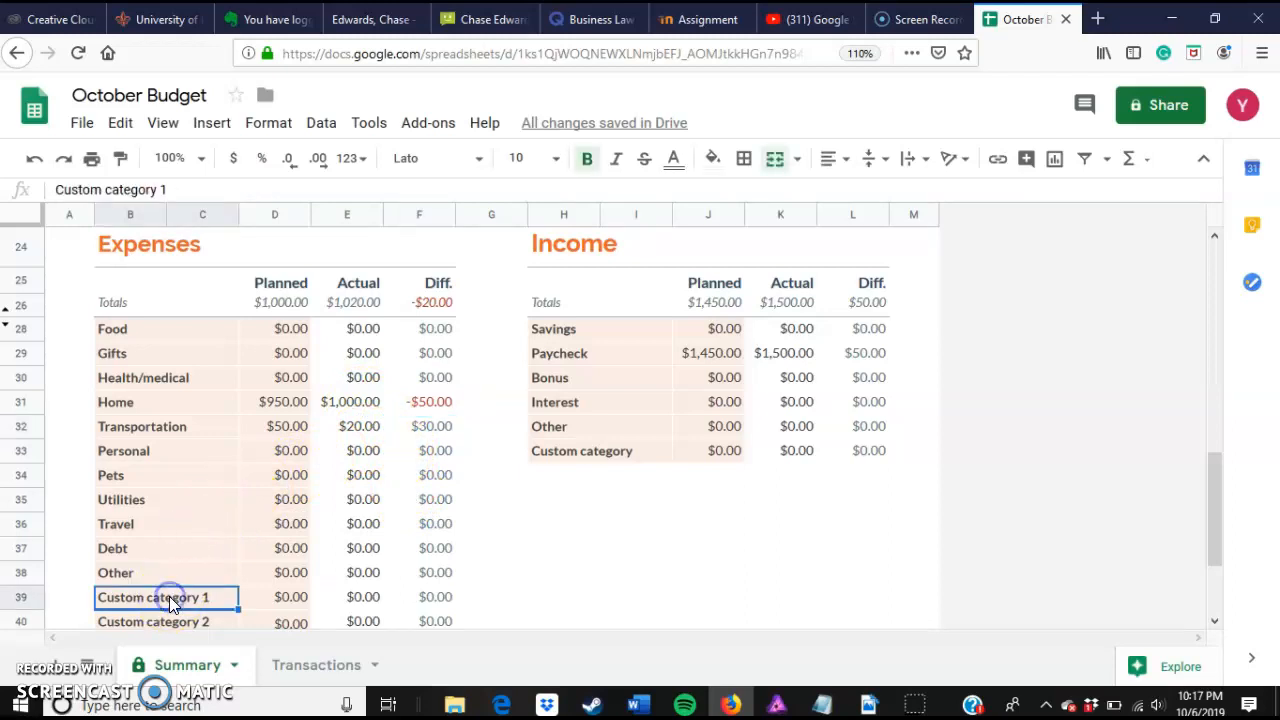
double_click(170, 598)
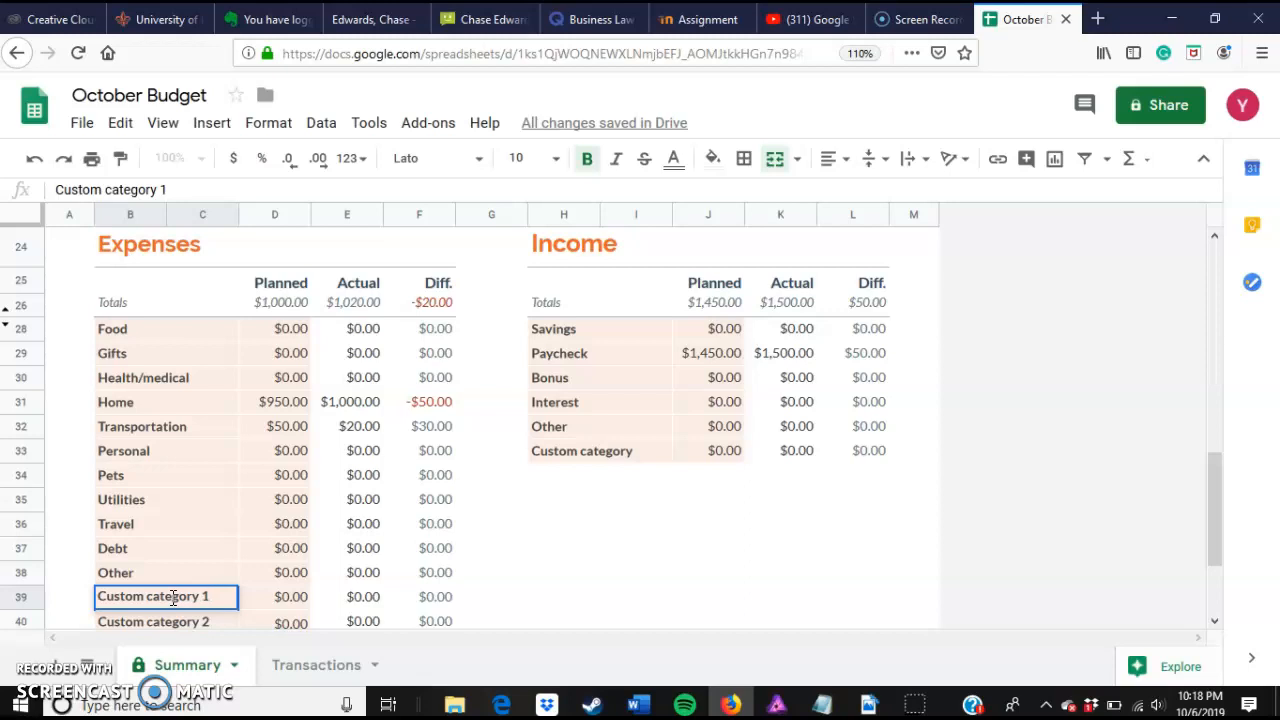
key(BackSpace)
key(BackSpace)
key(BackSpace)
key(BackSpace)
key(BackSpace)
key(BackSpace)
key(BackSpace)
key(BackSpace)
key(BackSpace)
key(BackSpace)
key(BackSpace)
key(BackSpace)
key(BackSpace)
key(BackSpace)
key(BackSpace)
key(BackSpace)
key(BackSpace)
text(Phon)
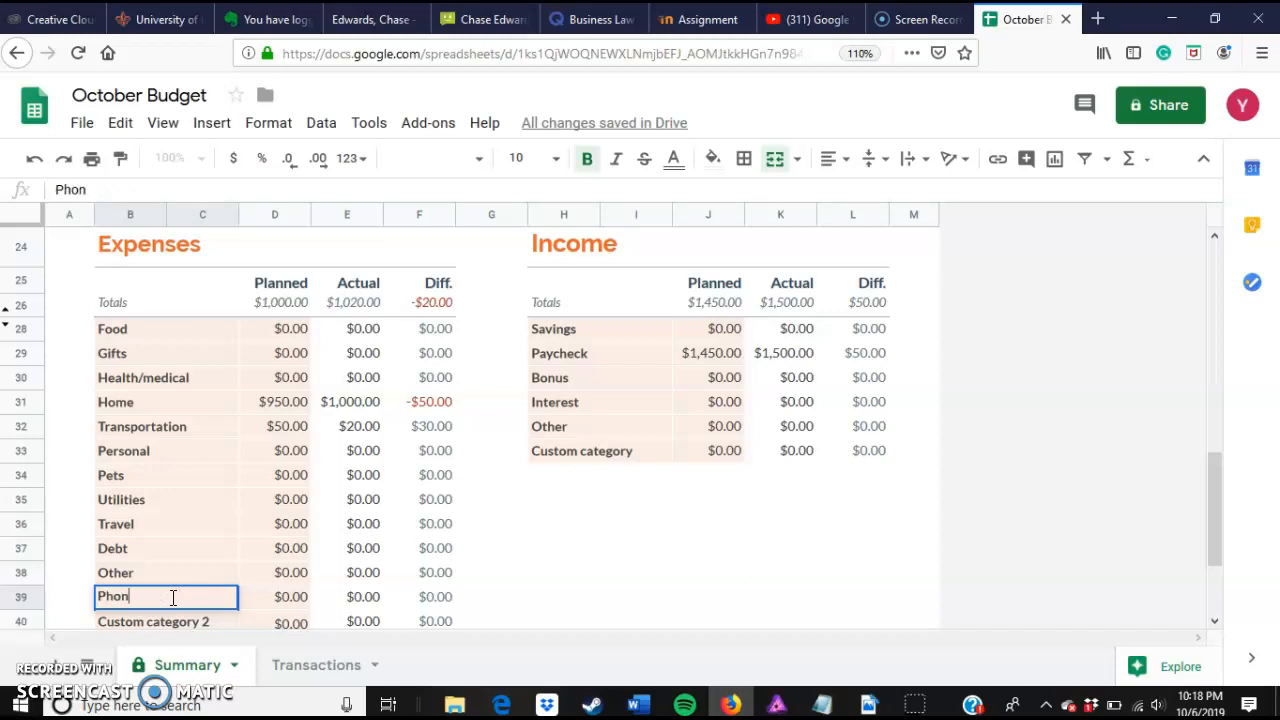
text(e Bill)
Step: Set the Phone Bill row's planned expense to $300
click(293, 597)
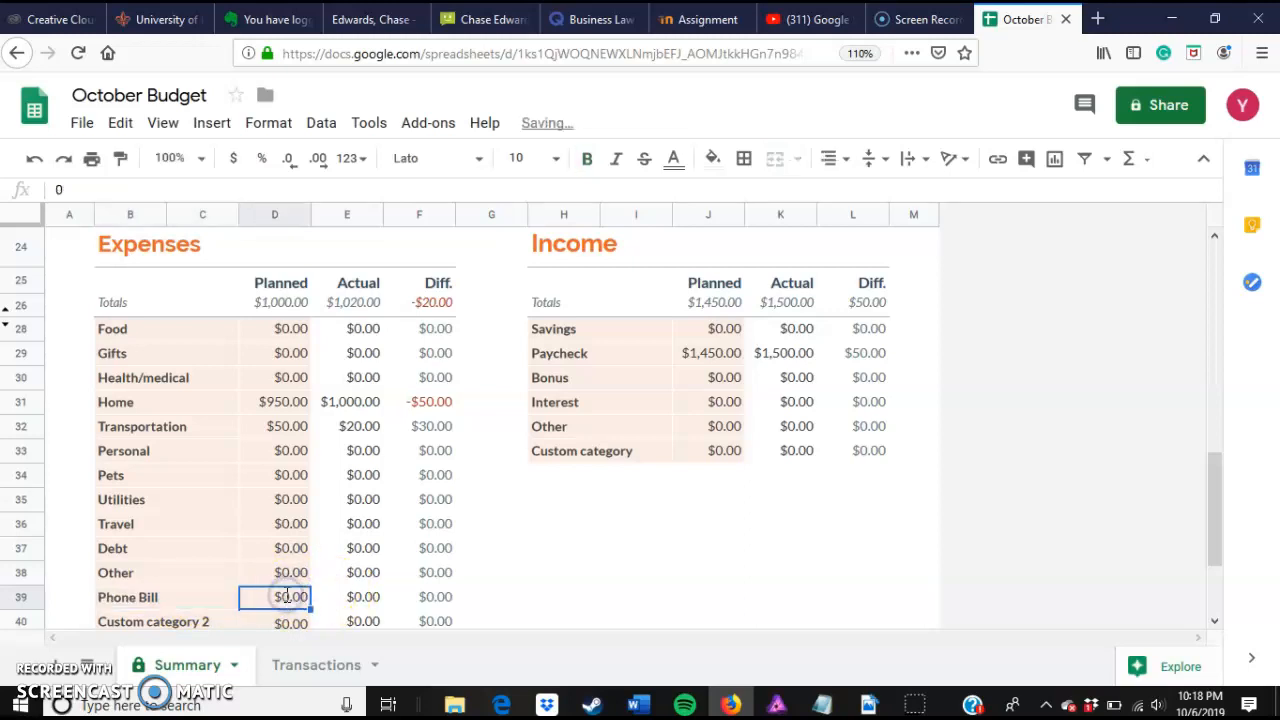
double_click(287, 597)
text(300)
click(287, 597)
key(BackSpace)
click(378, 624)
Step: Enter 250 as the Phone Bill row's actual expense, accepting the protected-range warning
click(357, 598)
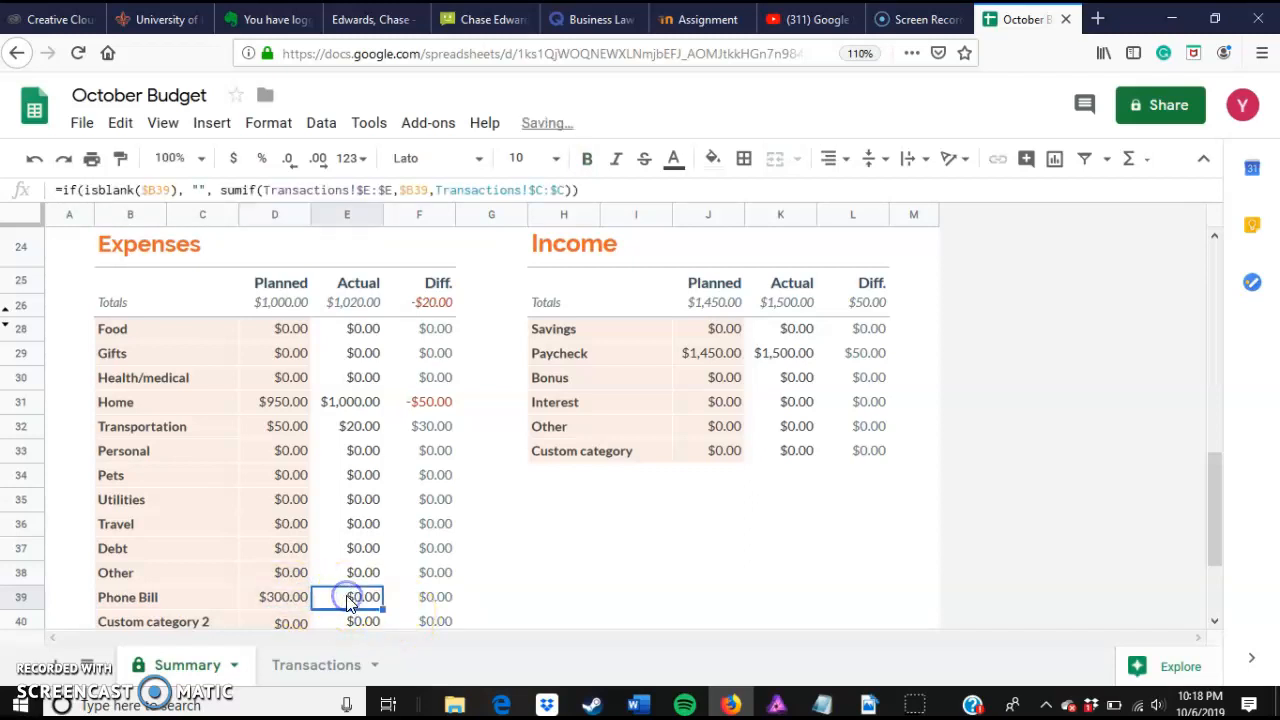
double_click(358, 599)
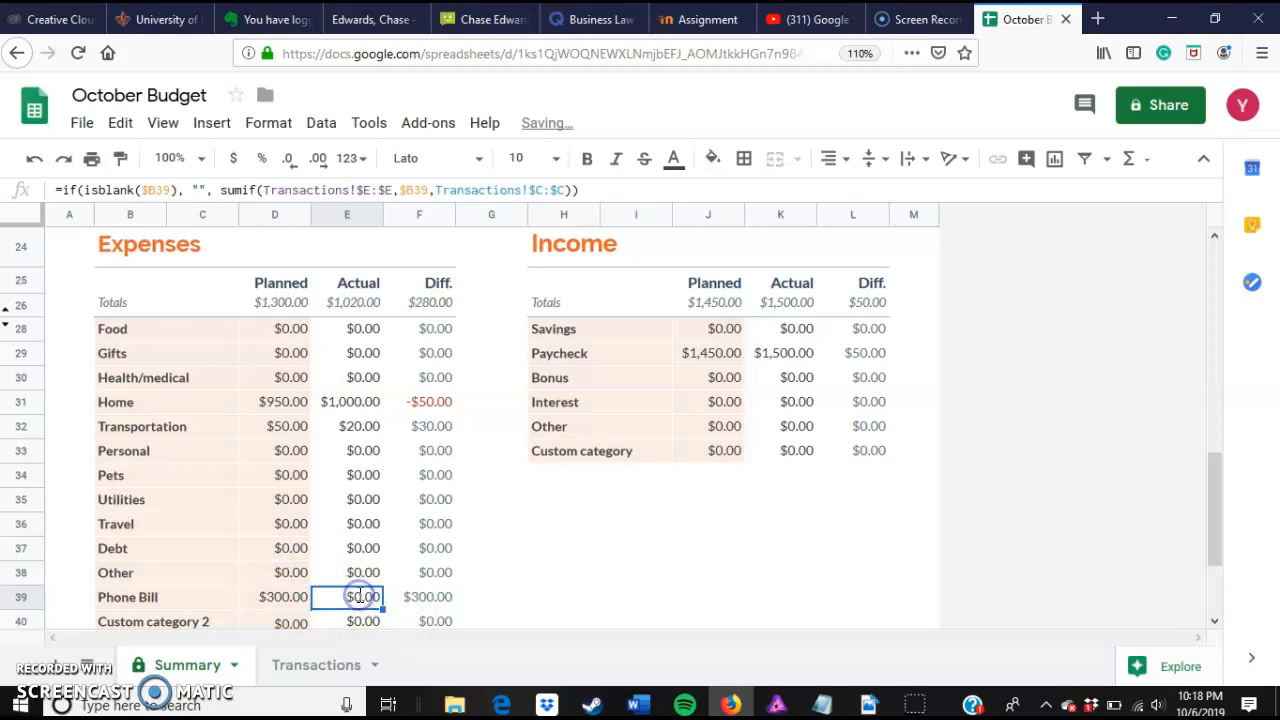
click(580, 532)
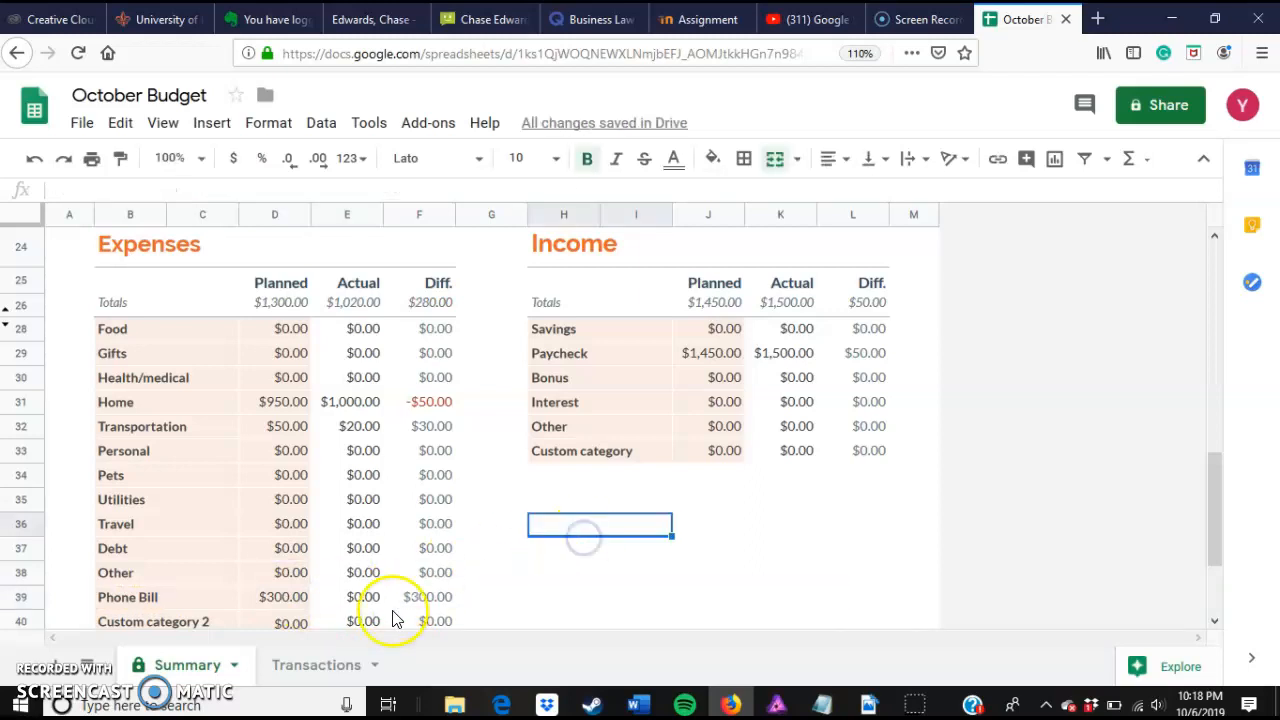
click(362, 600)
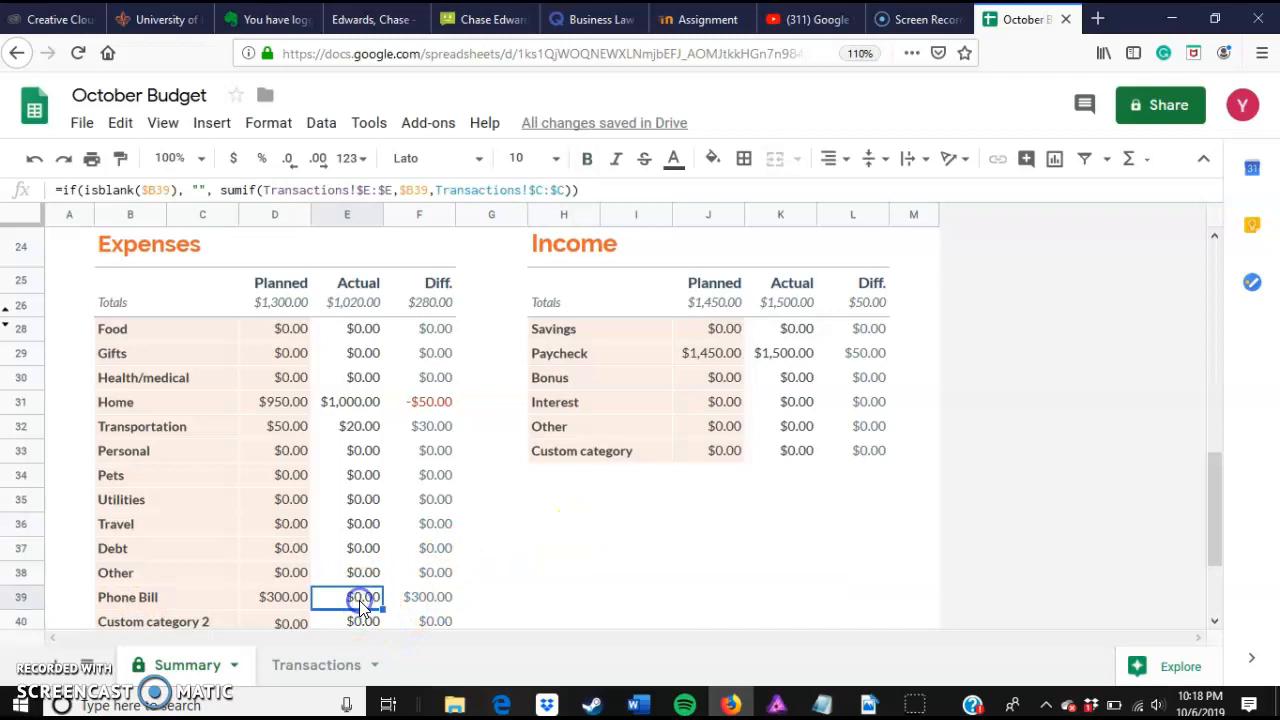
text(2)
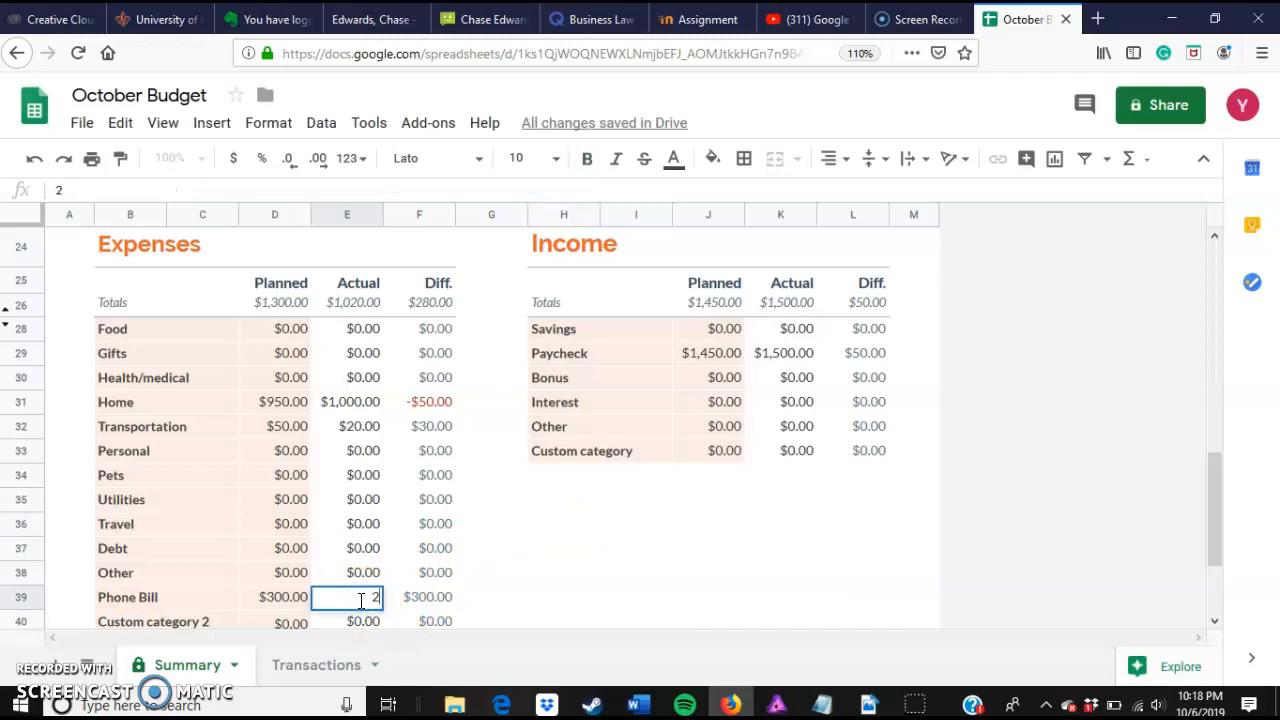
text(50)
click(542, 604)
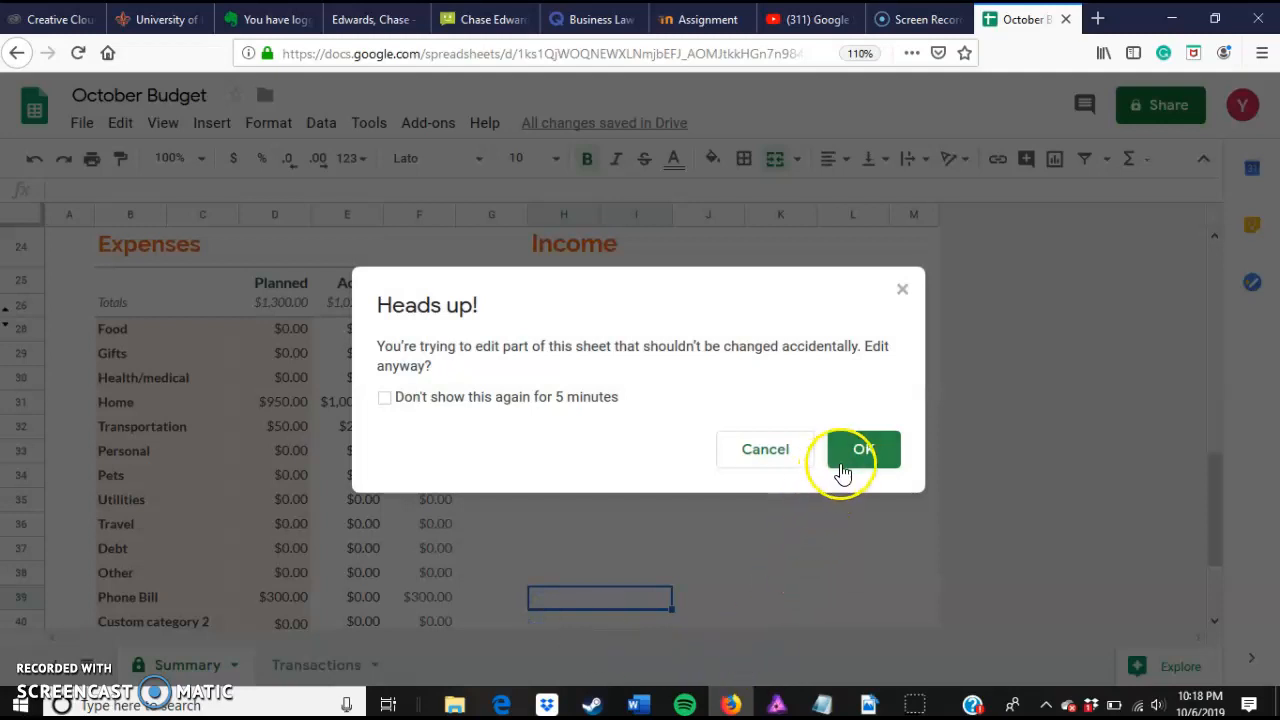
click(849, 464)
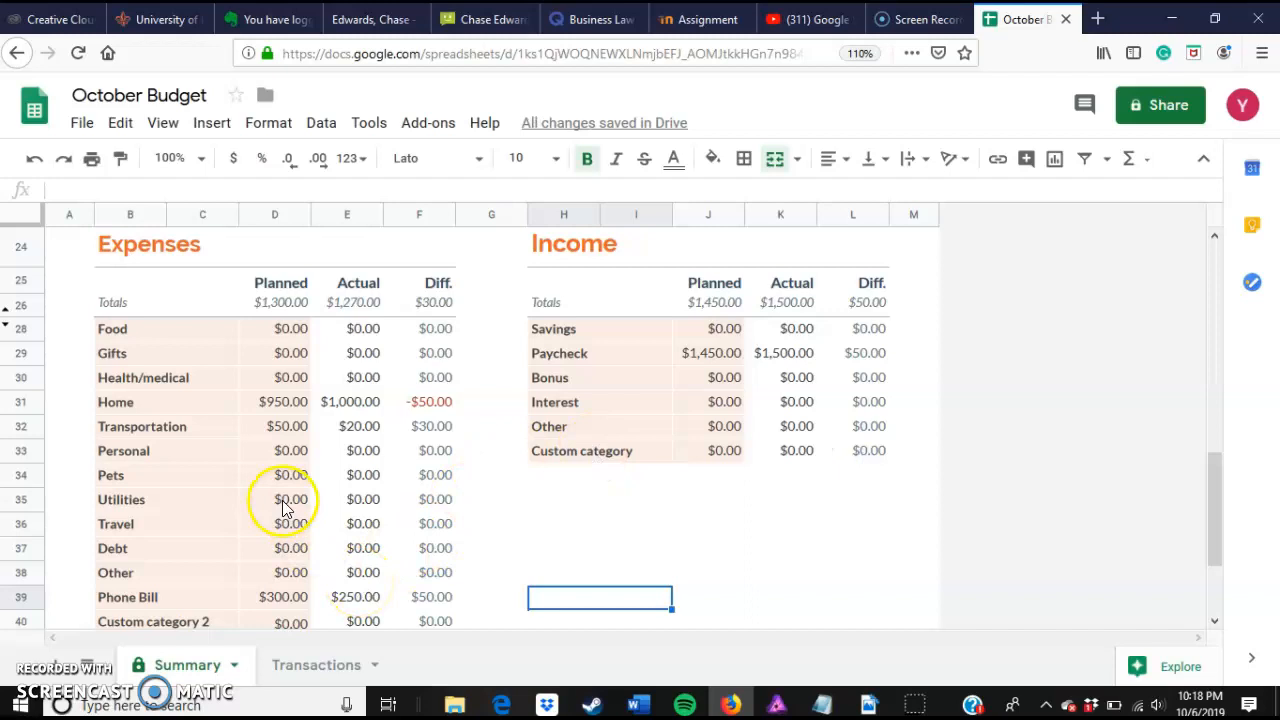
Step: Rename the income table's Custom category row to the person's name followed by 's Wedding'
scroll(298, 482, down, 2)
scroll(298, 480, down, 1)
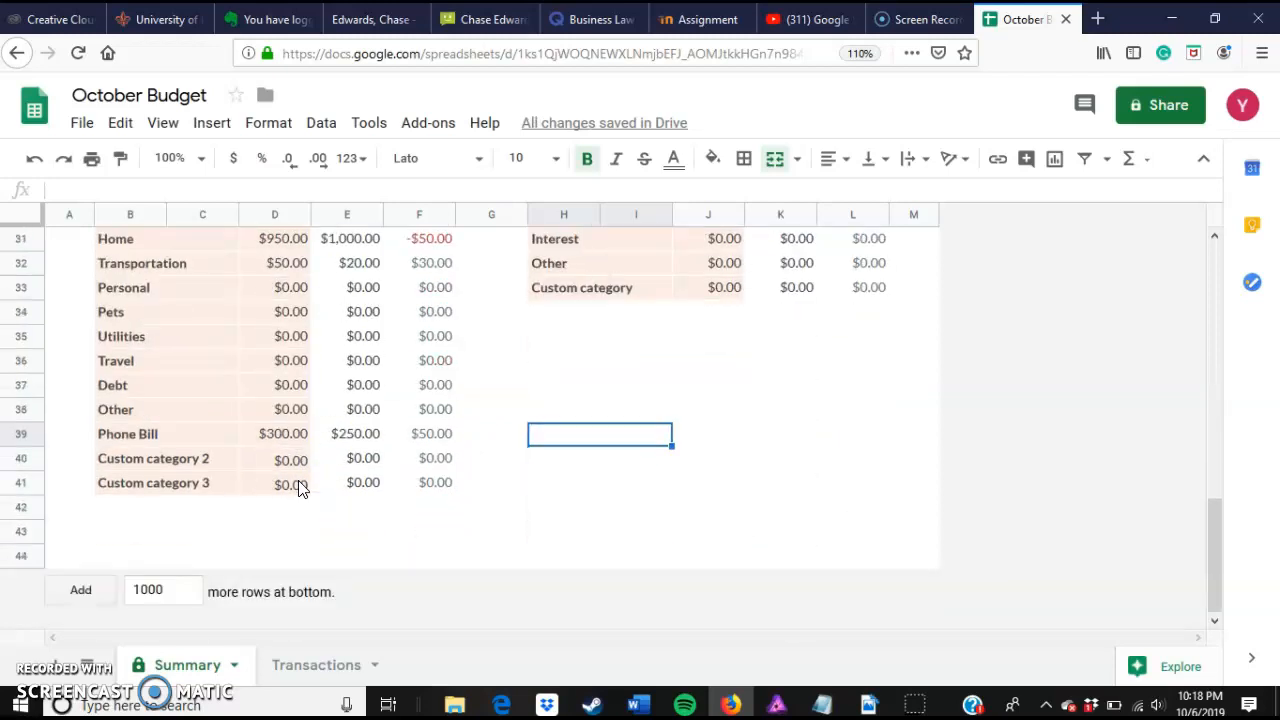
scroll(298, 480, up, 7)
scroll(298, 480, down, 5)
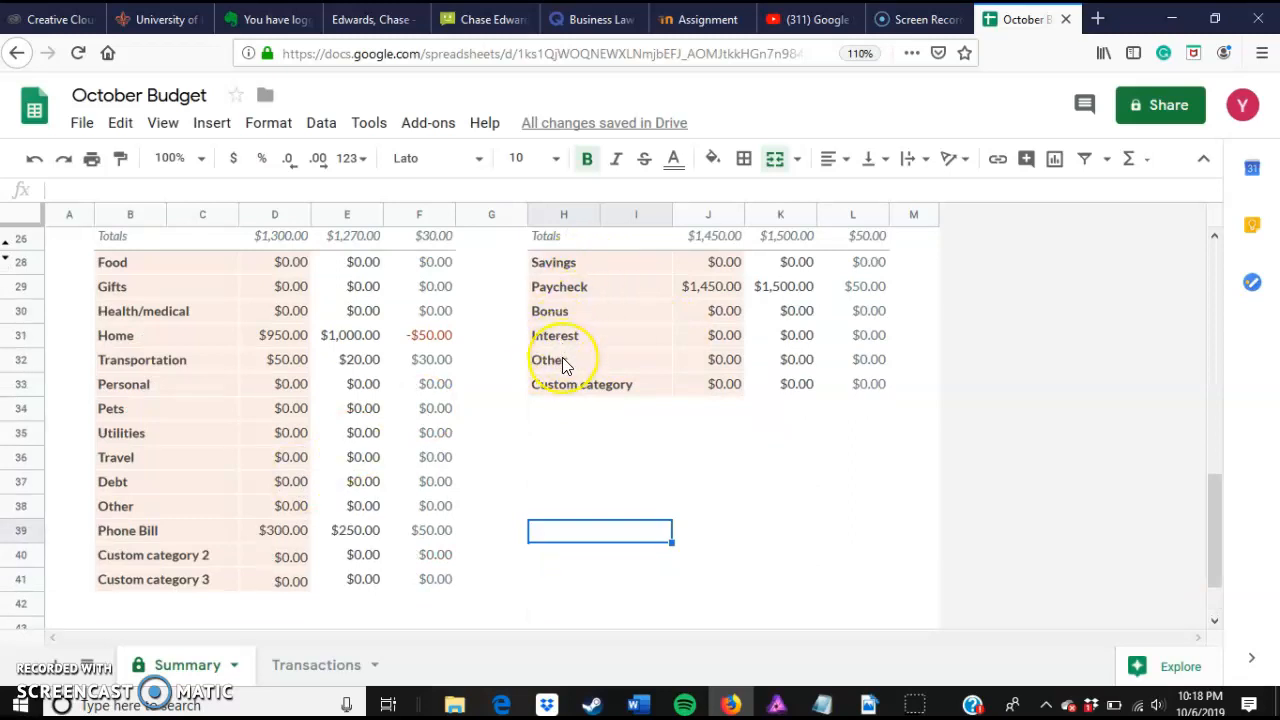
scroll(562, 357, up, 3)
scroll(562, 357, down, 2)
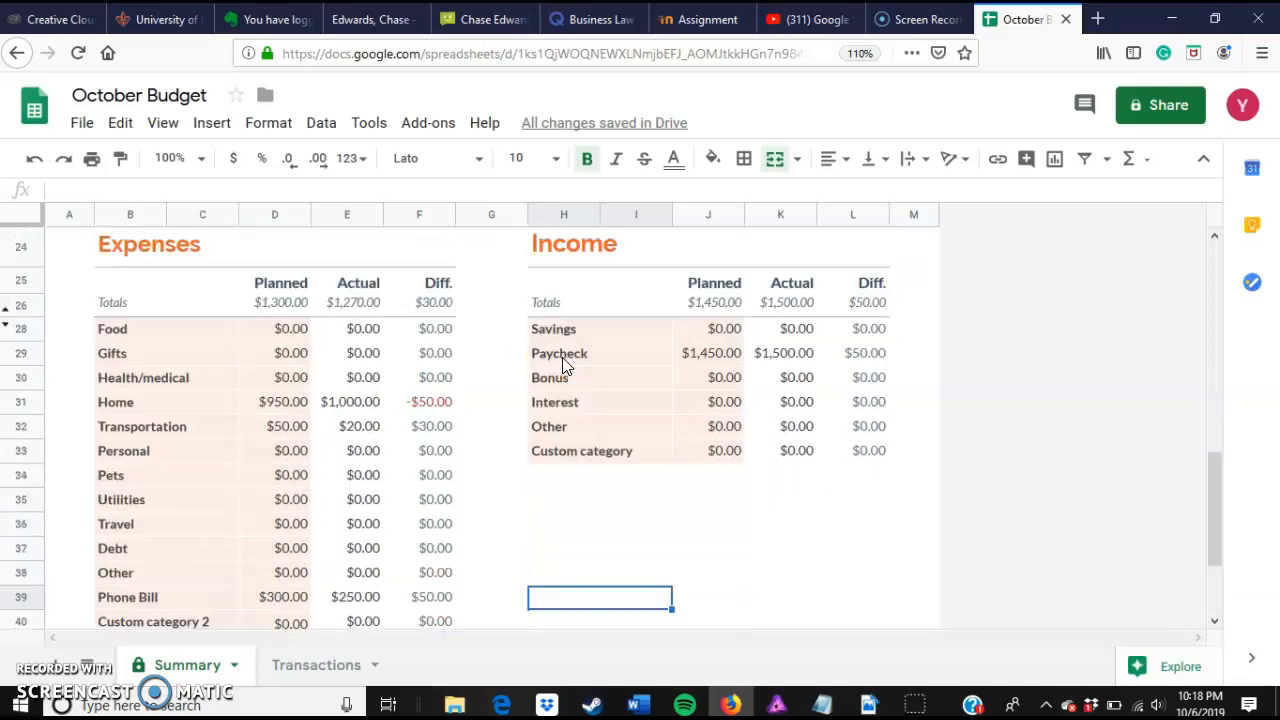
click(551, 451)
double_click(552, 453)
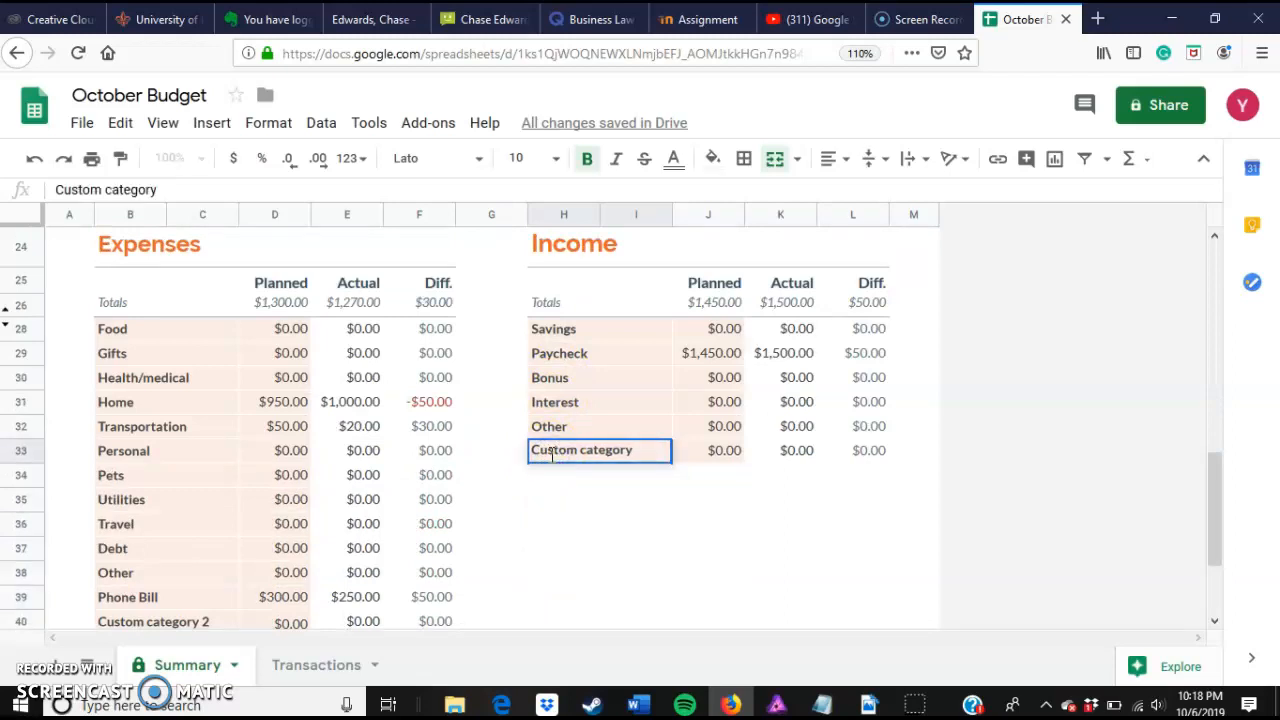
key(BackSpace)
key(BackSpace)
key(BackSpace)
key(BackSpace)
key(BackSpace)
key(BackSpace)
key(BackSpace)
key(BackSpace)
key(BackSpace)
key(BackSpace)
key(BackSpace)
key(BackSpace)
key(BackSpace)
key(BackSpace)
key(BackSpace)
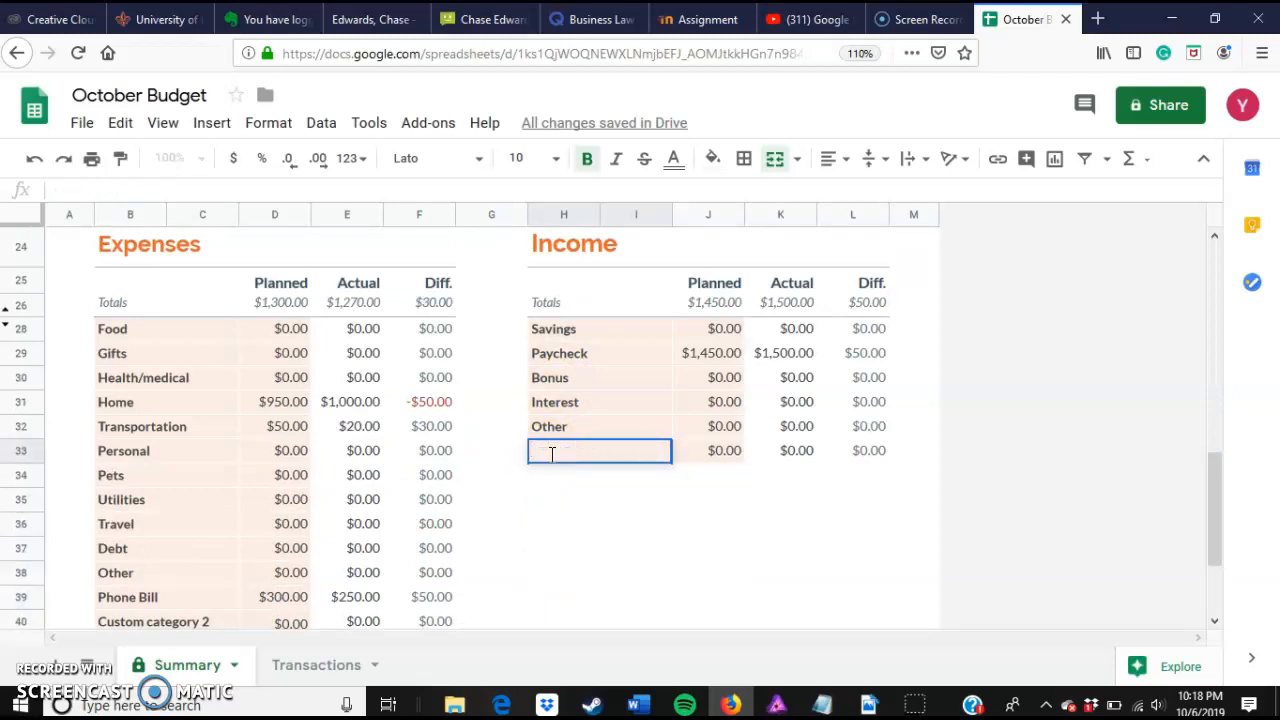
text(Dortche)
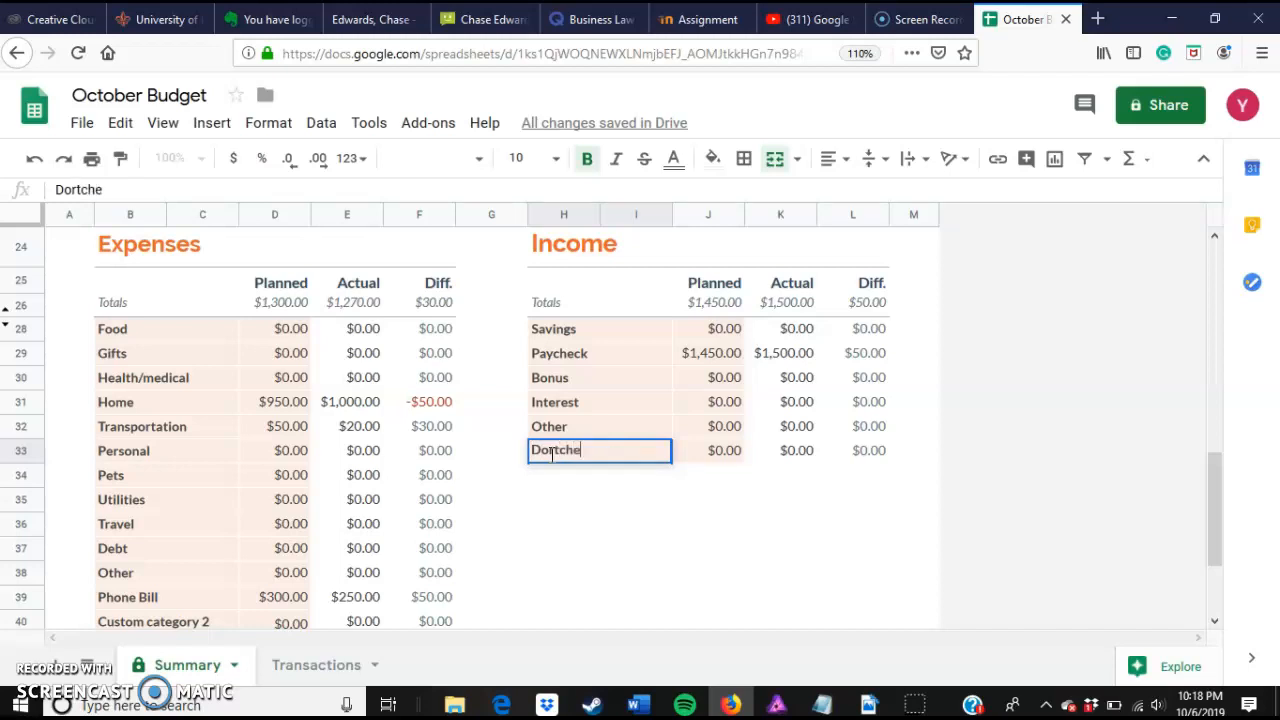
text('s Wedding)
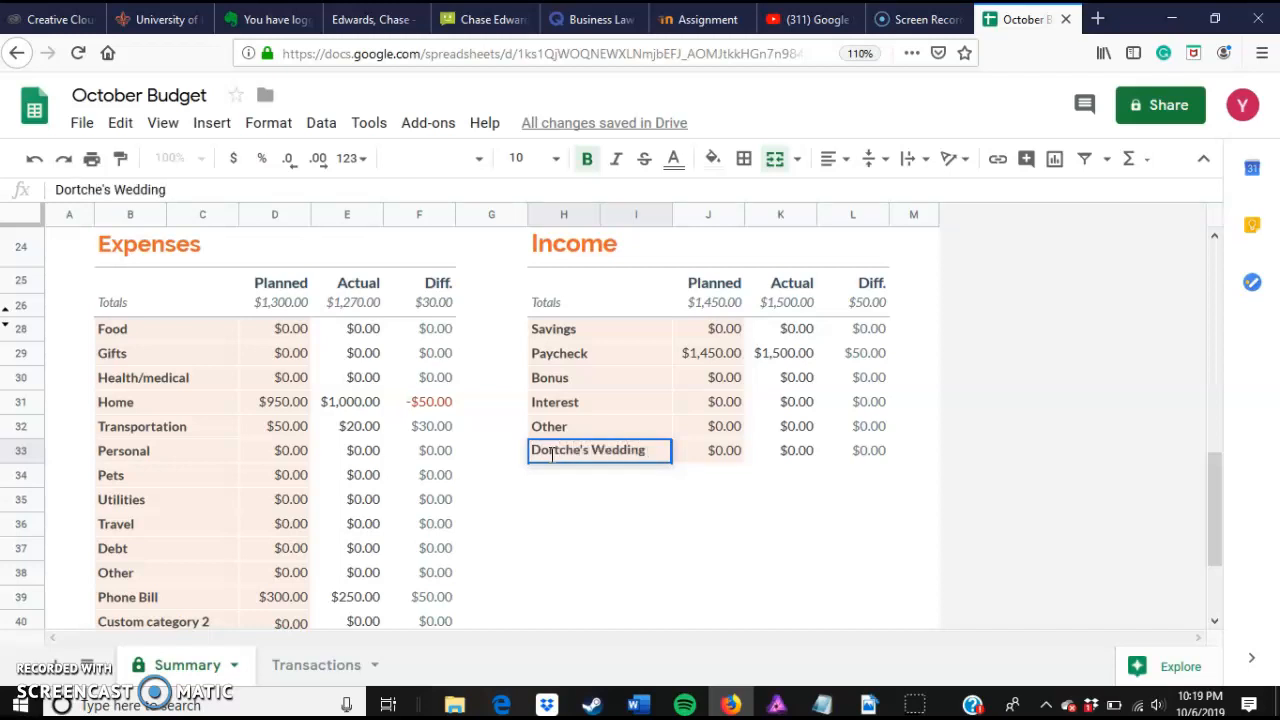
Step: Set the wedding income row's planned amount to $250
click(727, 458)
click(721, 458)
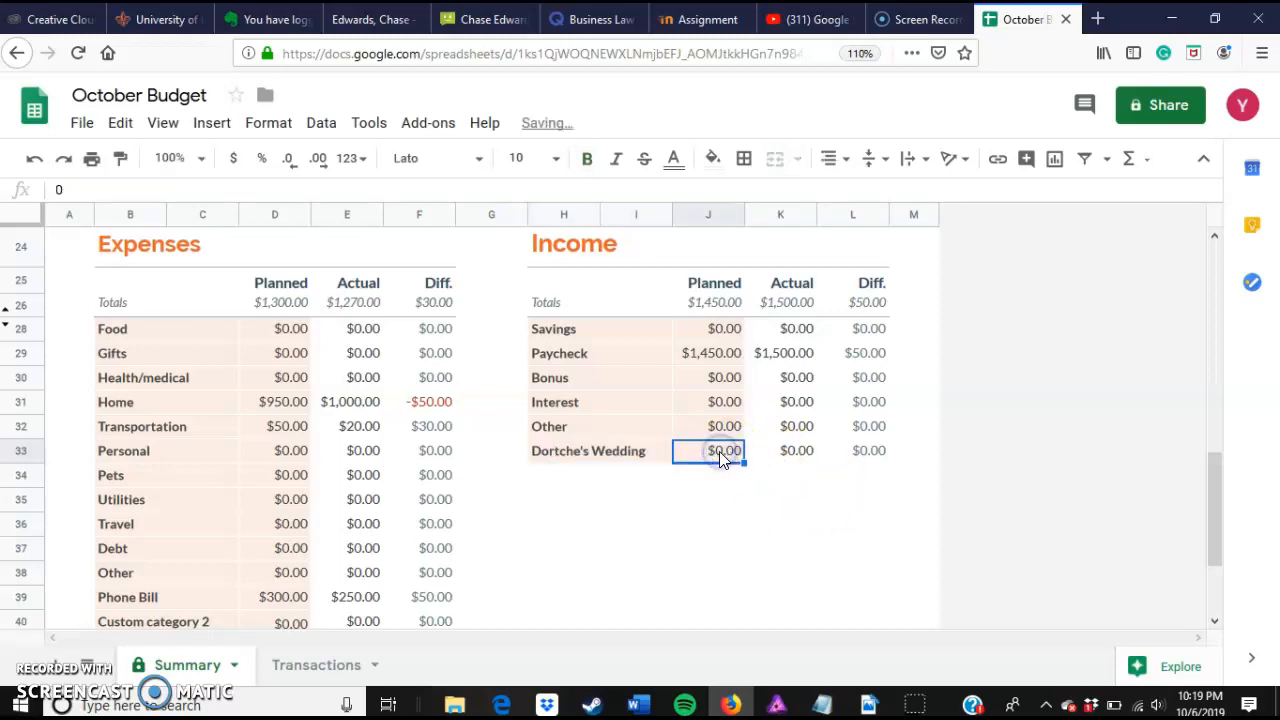
double_click(721, 452)
key(BackSpace)
text(2)
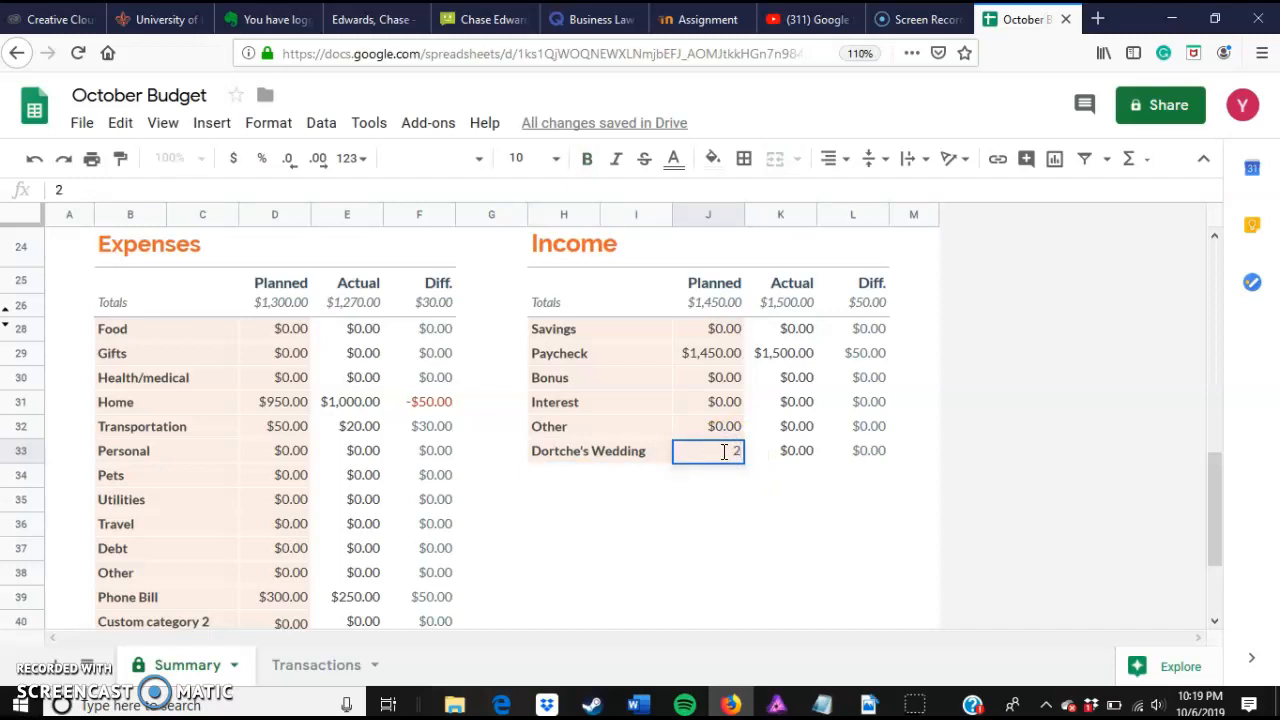
text(50)
click(723, 453)
click(728, 484)
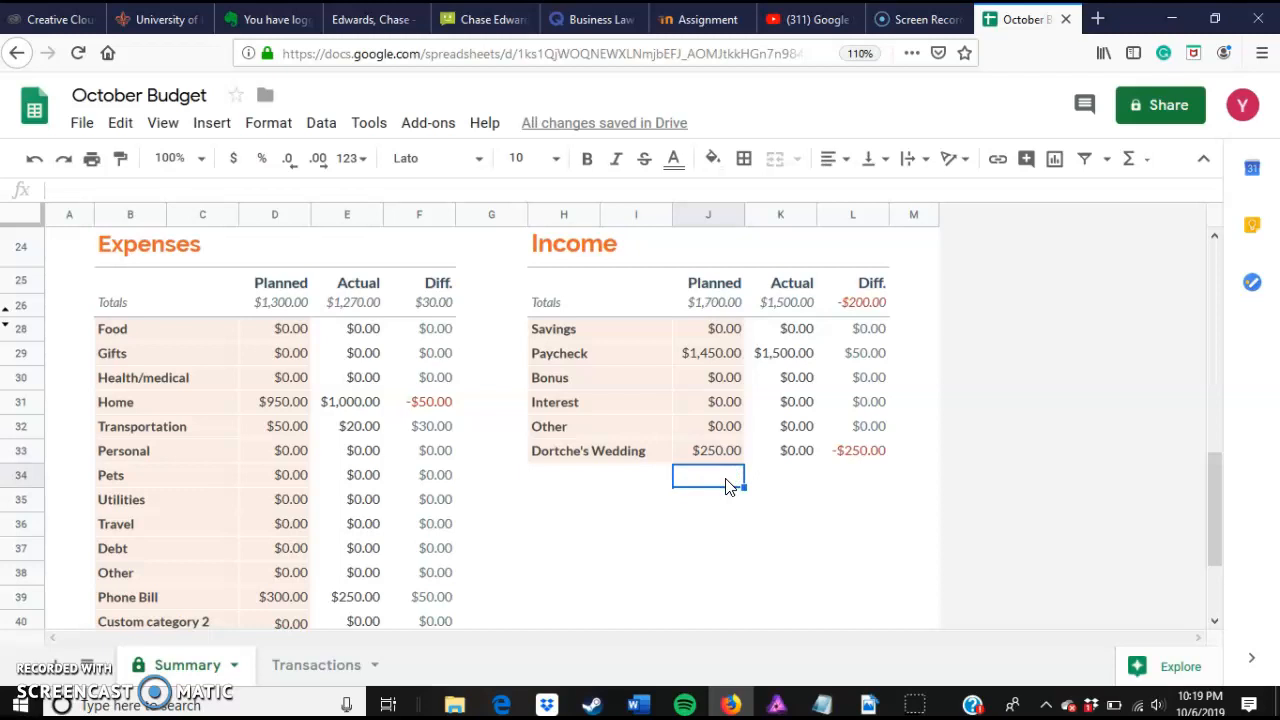
Step: Enter $300 as the wedding income row's actual amount
scroll(727, 445, up, 3)
scroll(727, 445, down, 2)
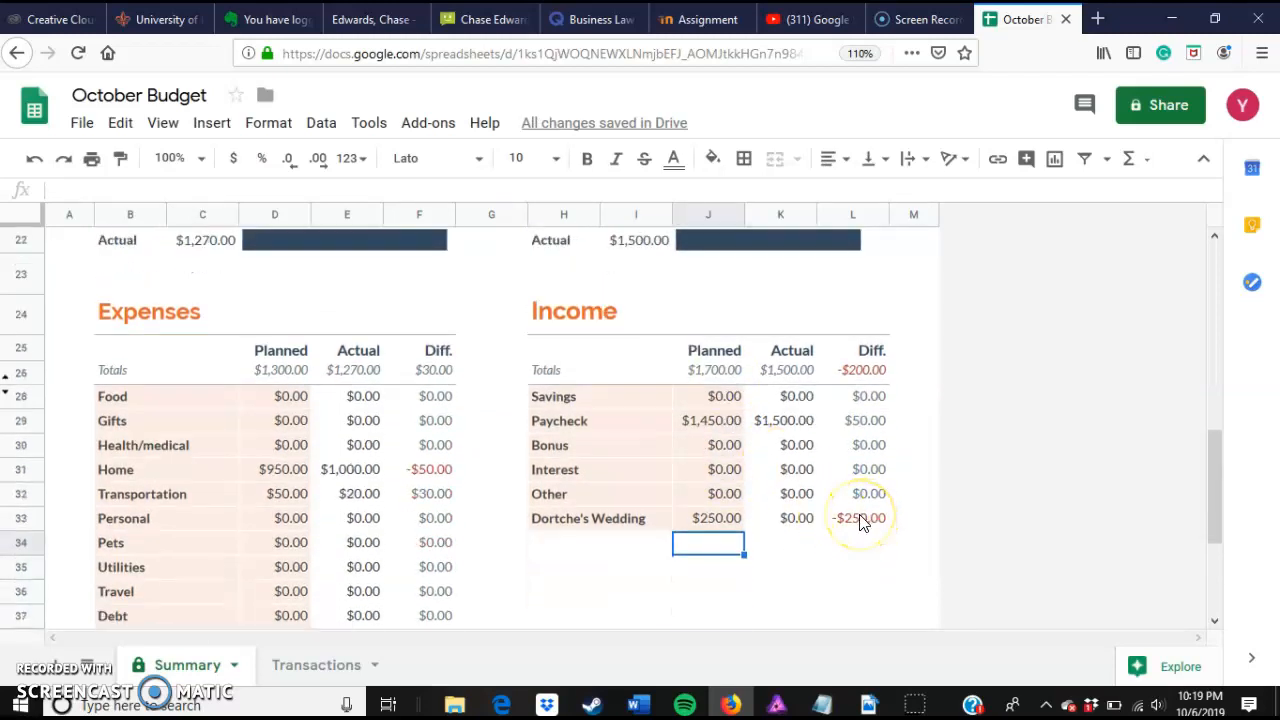
click(797, 520)
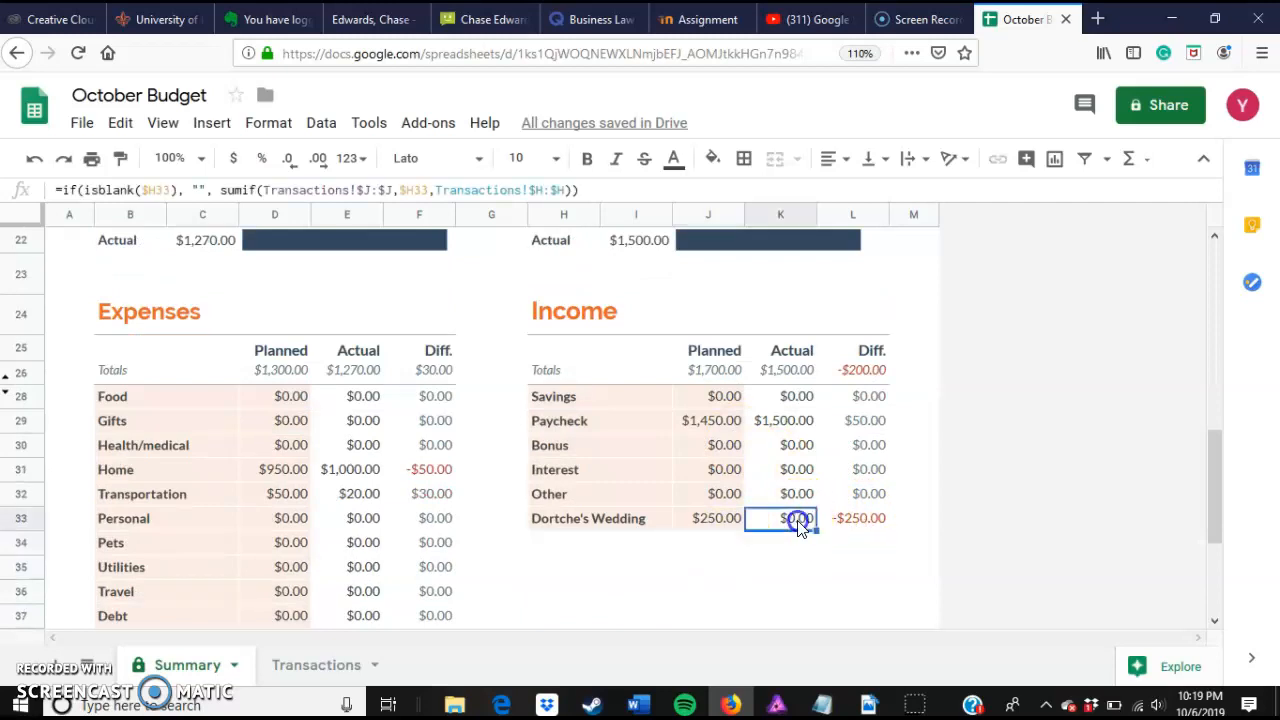
click(797, 524)
text(300)
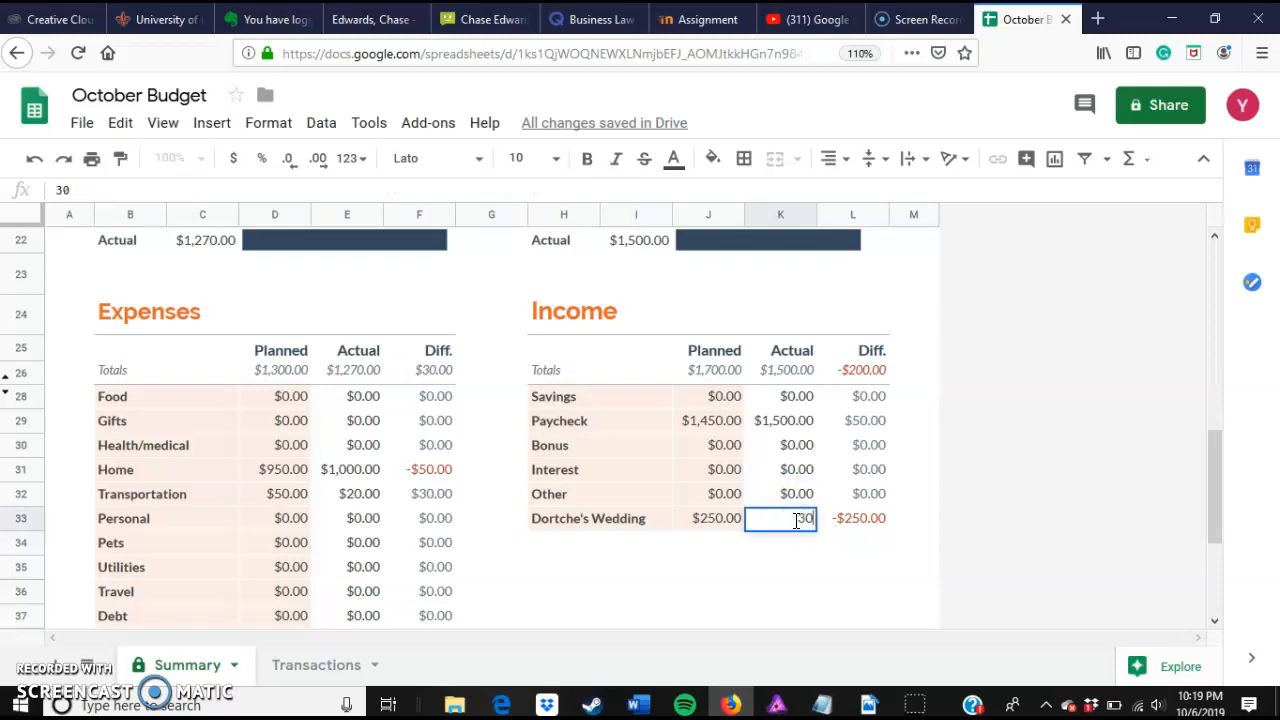
click(920, 545)
click(878, 458)
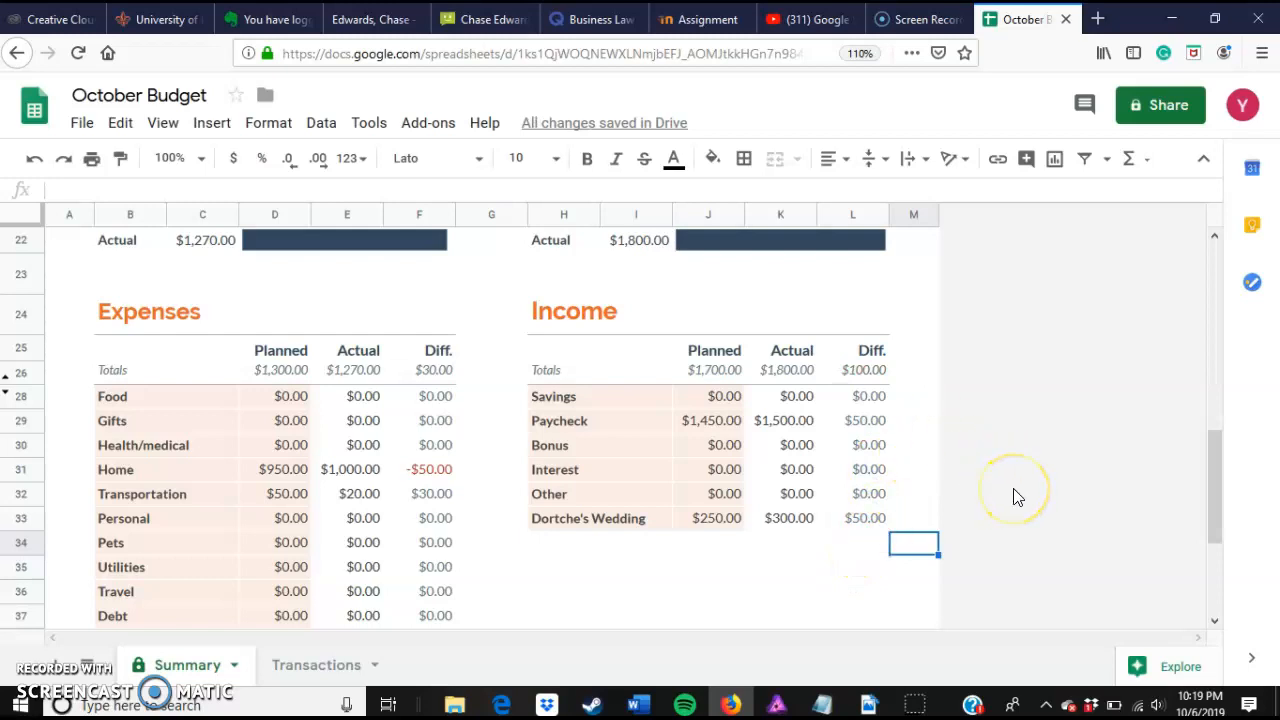
Step: Scroll through the Summary sheet to review the updated totals and balance charts
scroll(1016, 496, up, 3)
scroll(1016, 496, down, 5)
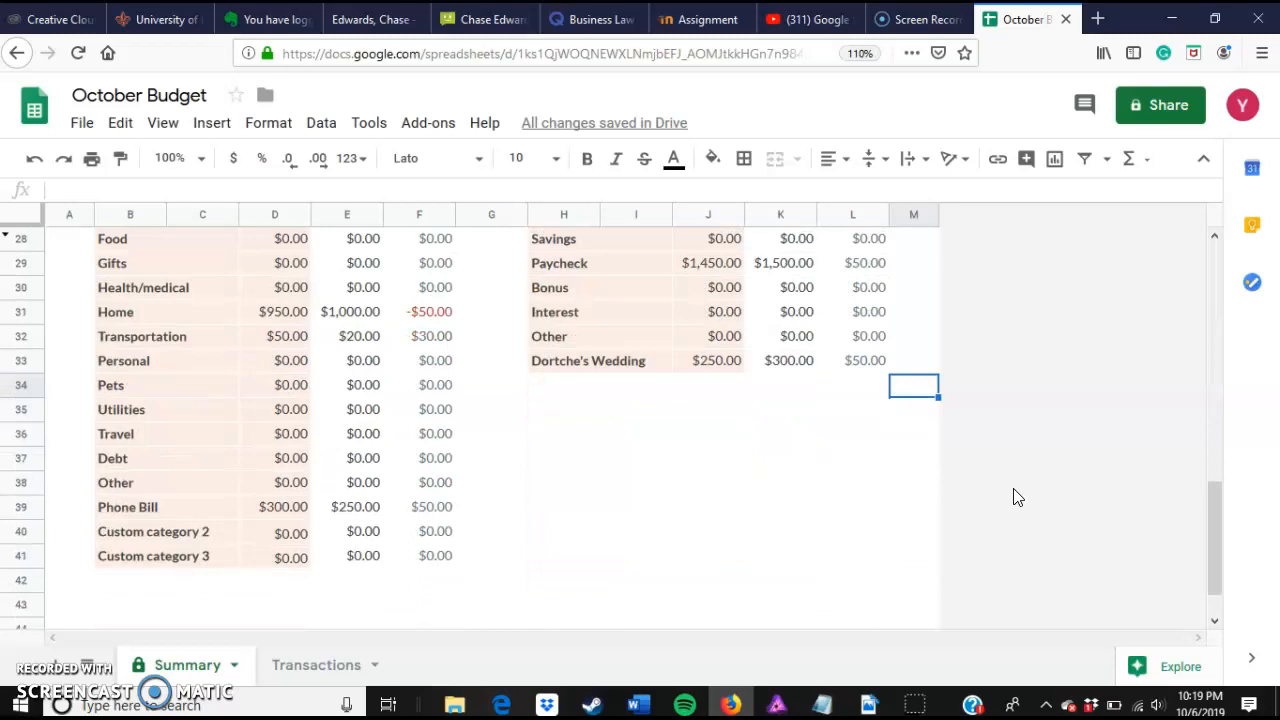
scroll(1016, 497, up, 4)
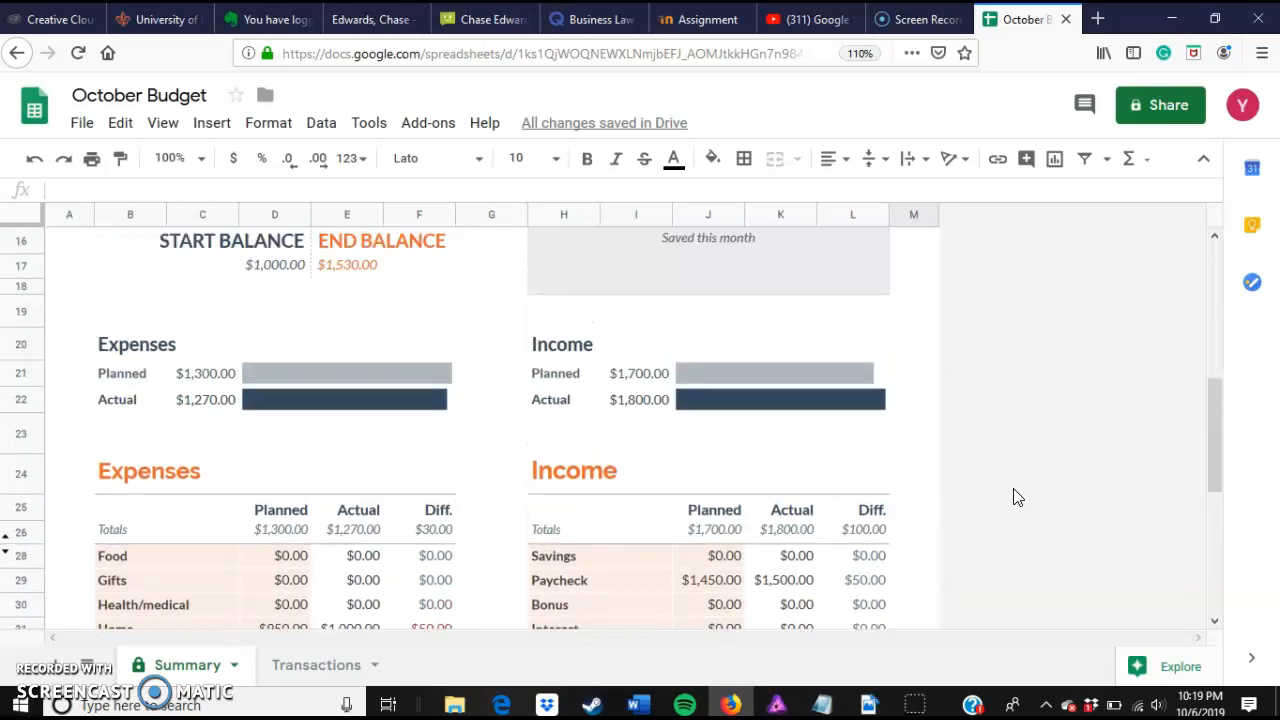
scroll(1016, 497, up, 2)
scroll(1016, 497, up, 3)
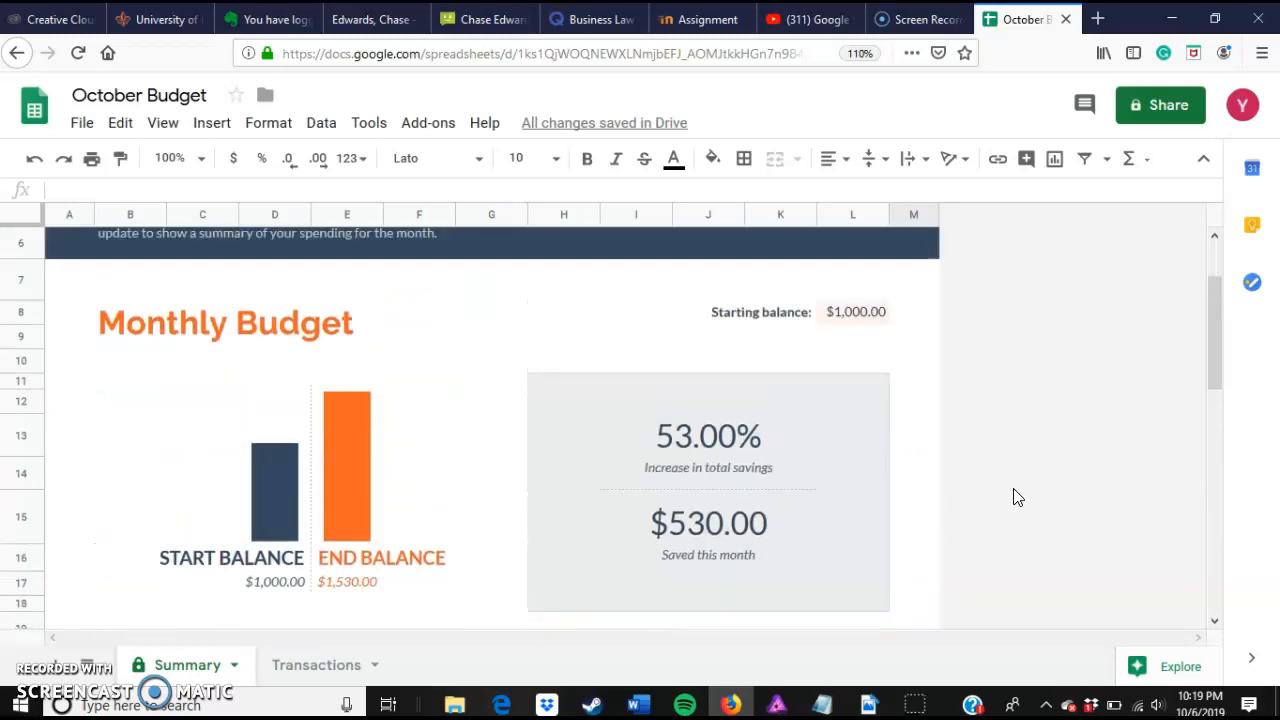
scroll(1017, 497, down, 1)
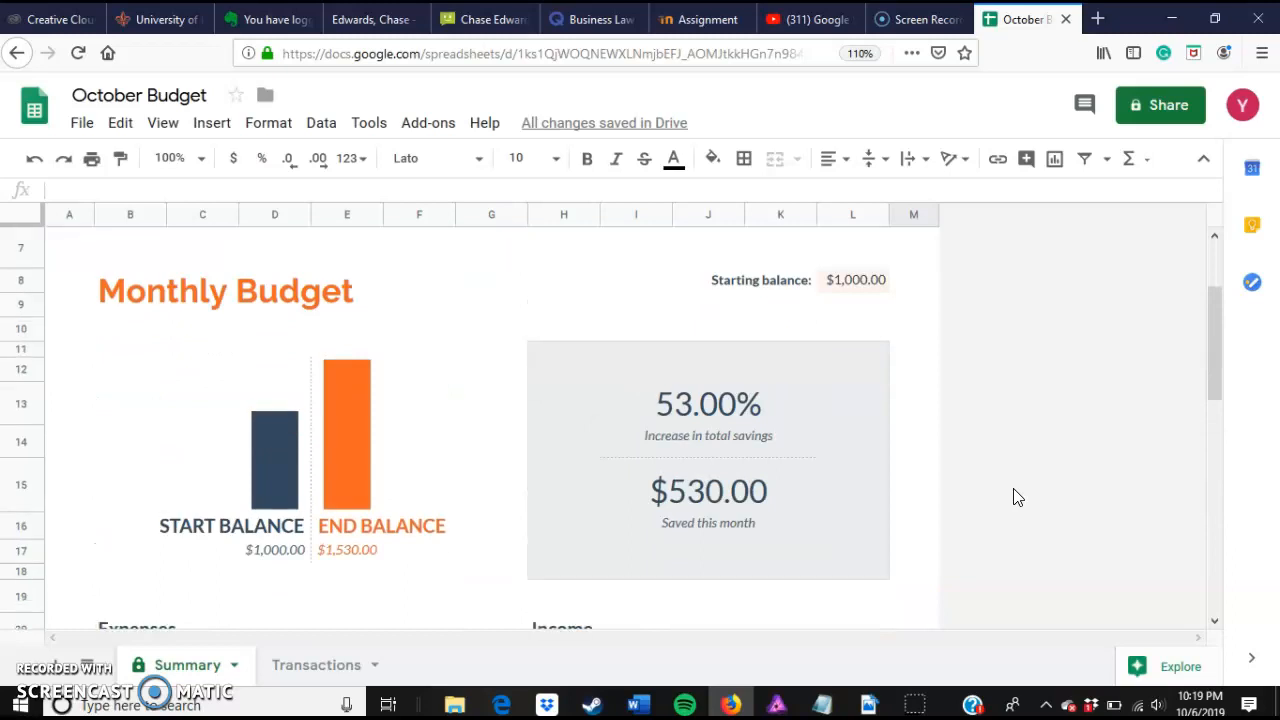
scroll(1016, 497, down, 10)
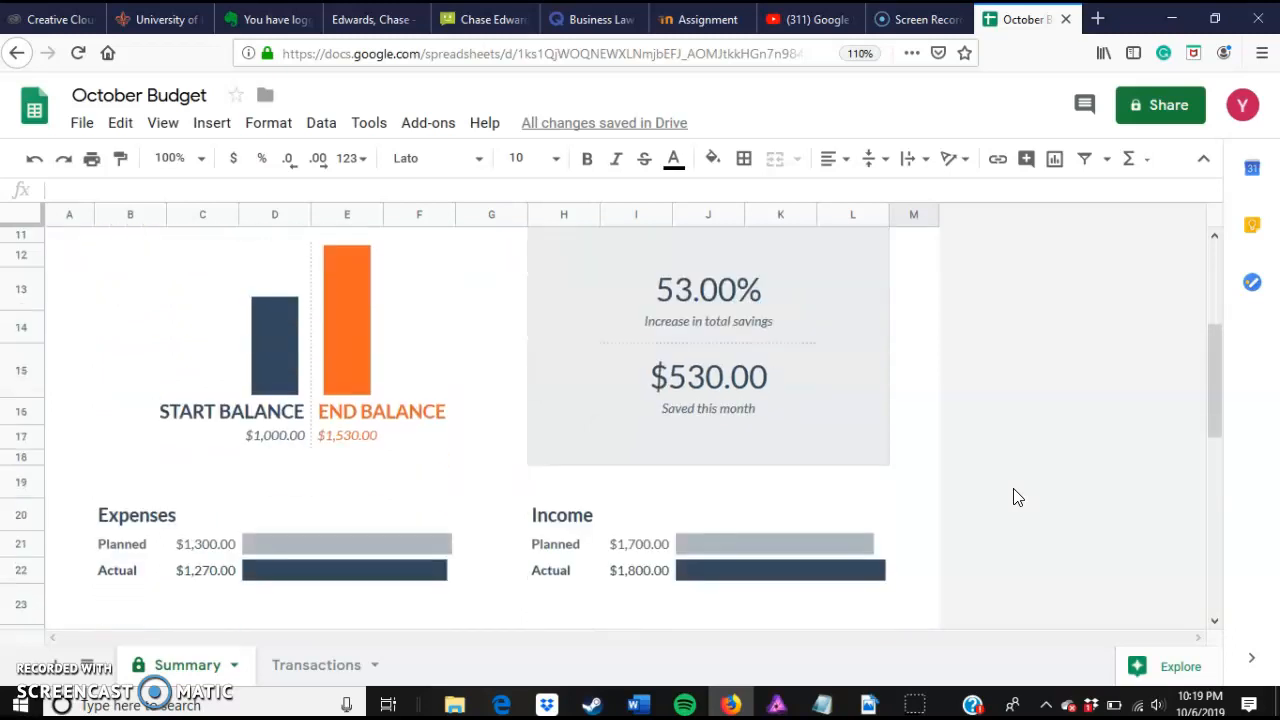
Step: On the Transactions sheet, log a new expense dated 10/5/2019 for $250.00
click(318, 680)
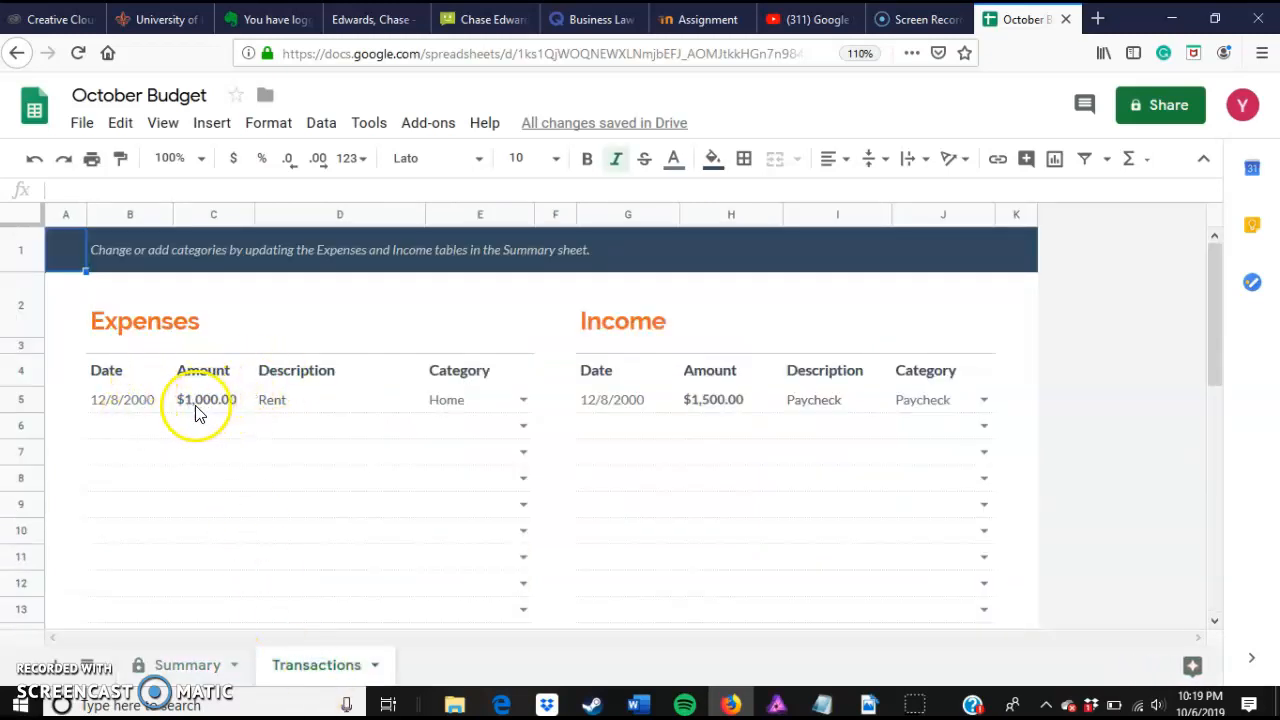
click(130, 426)
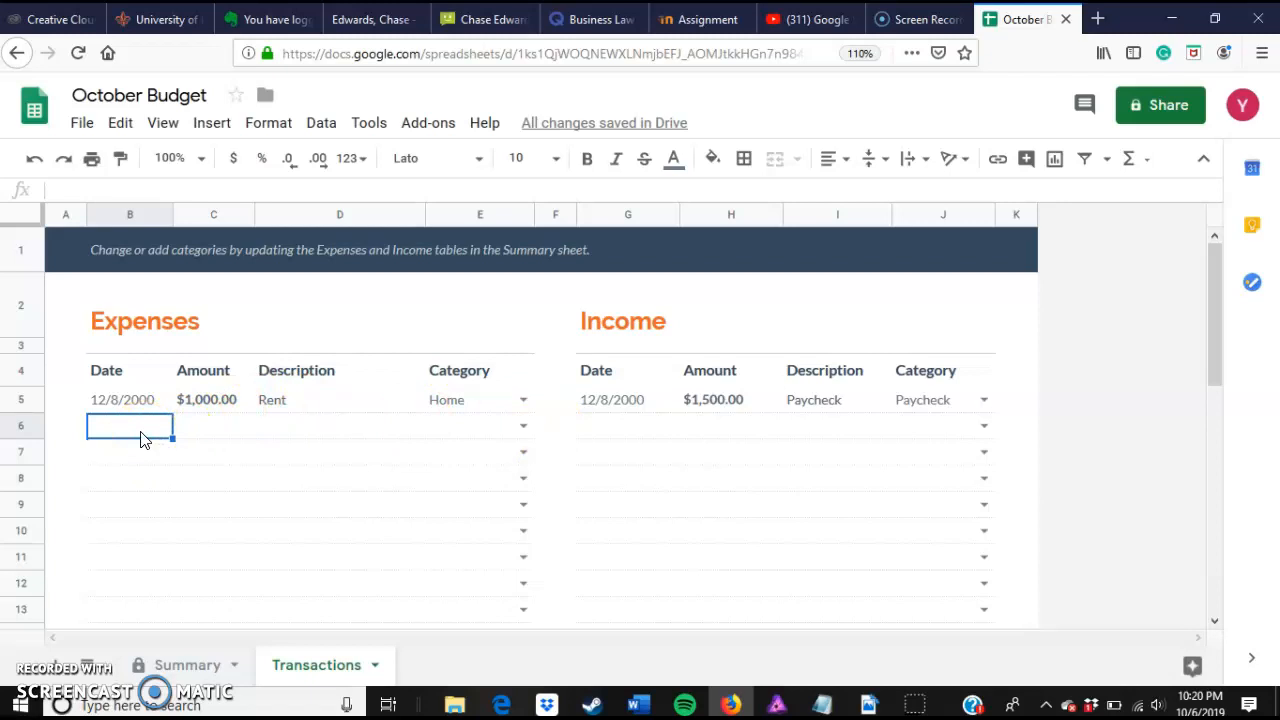
text(10)
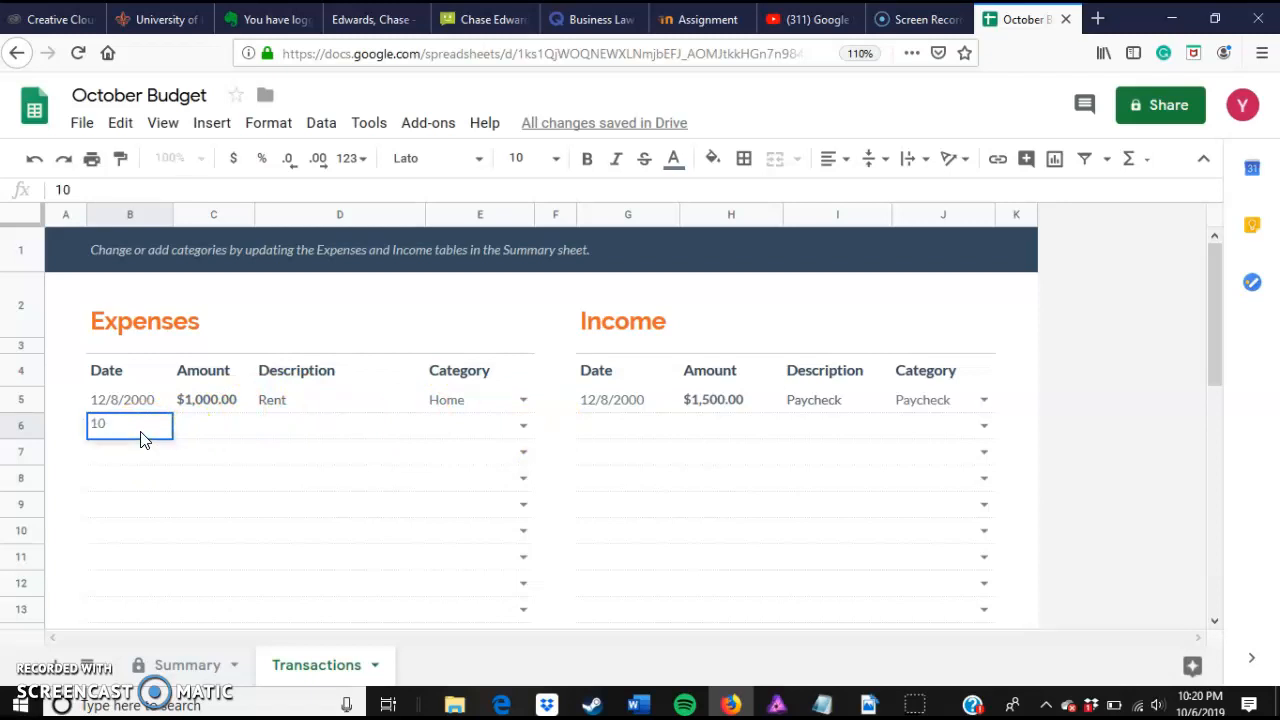
text(/5/2019)
click(183, 421)
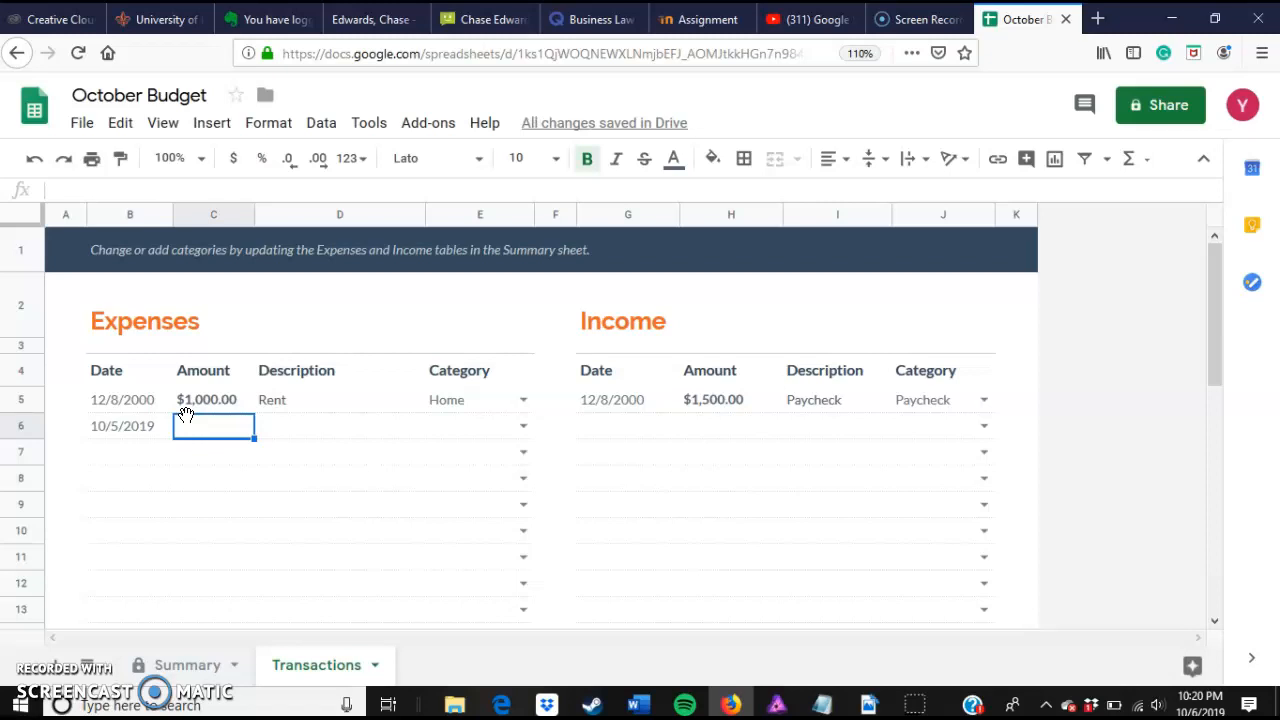
text($250)
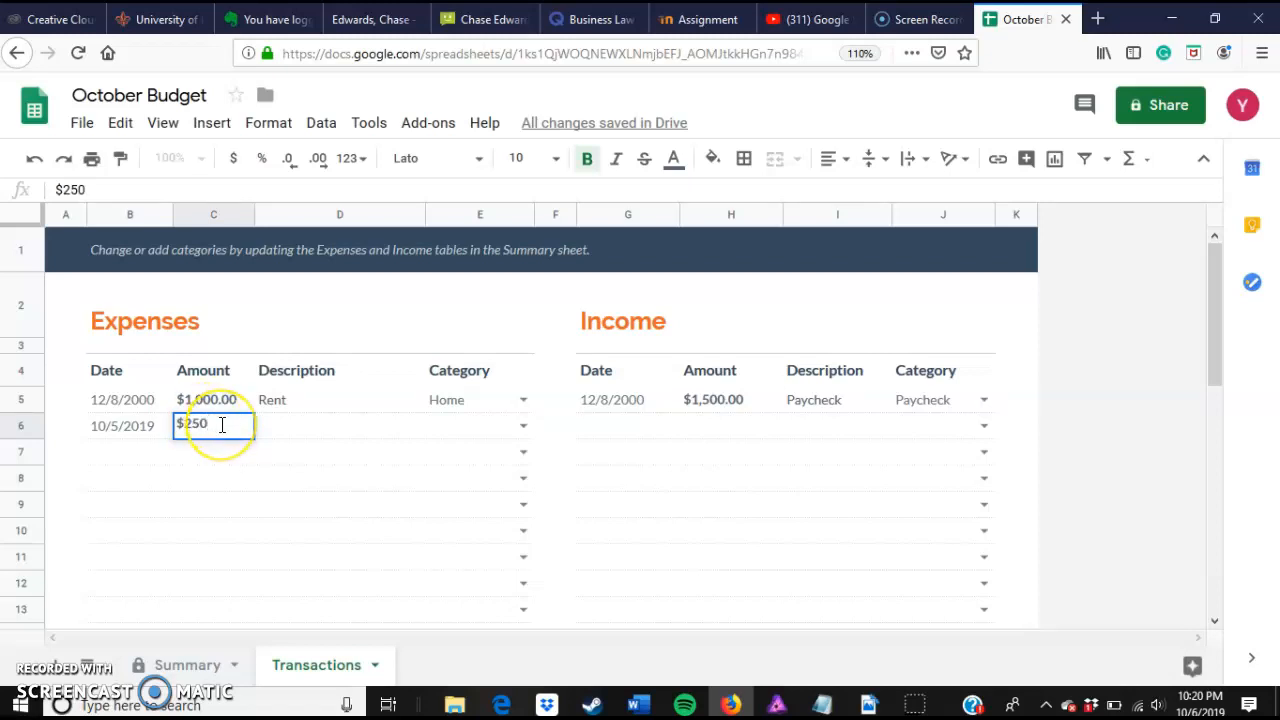
text(.00)
click(235, 425)
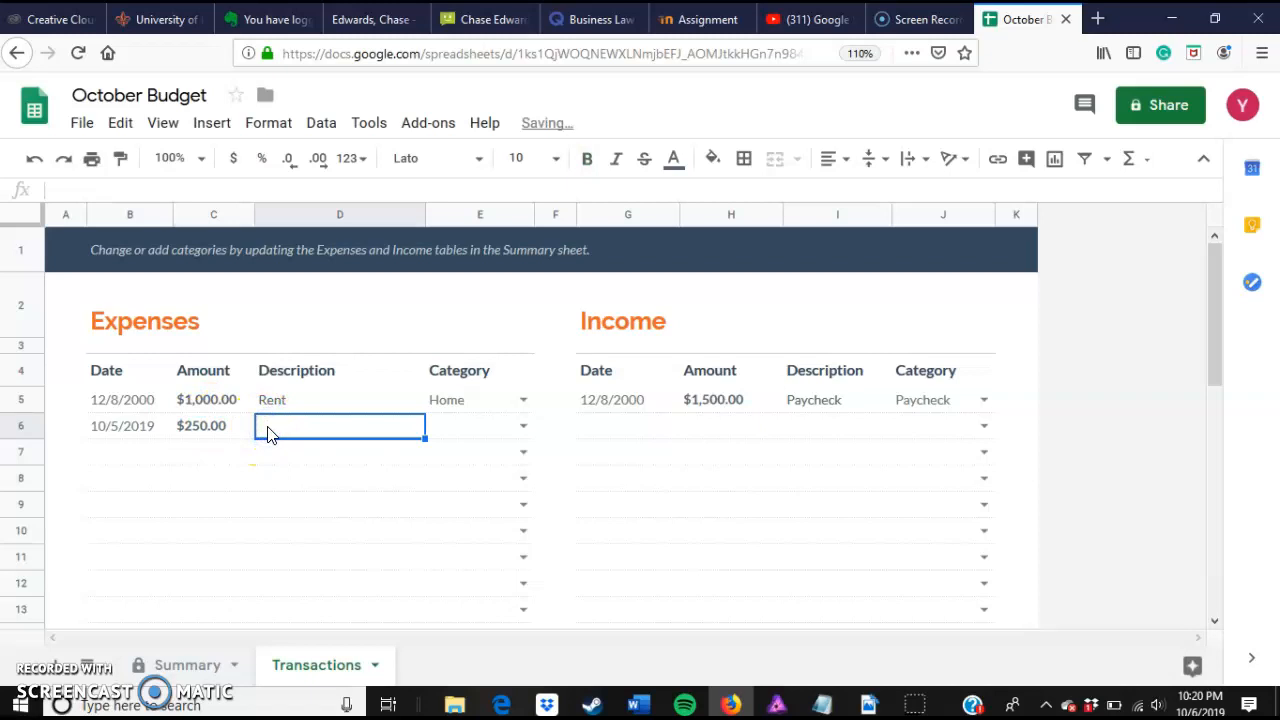
Step: Describe the new expense as Phone Bill and assign it the Phone Bill category
text(Phone )
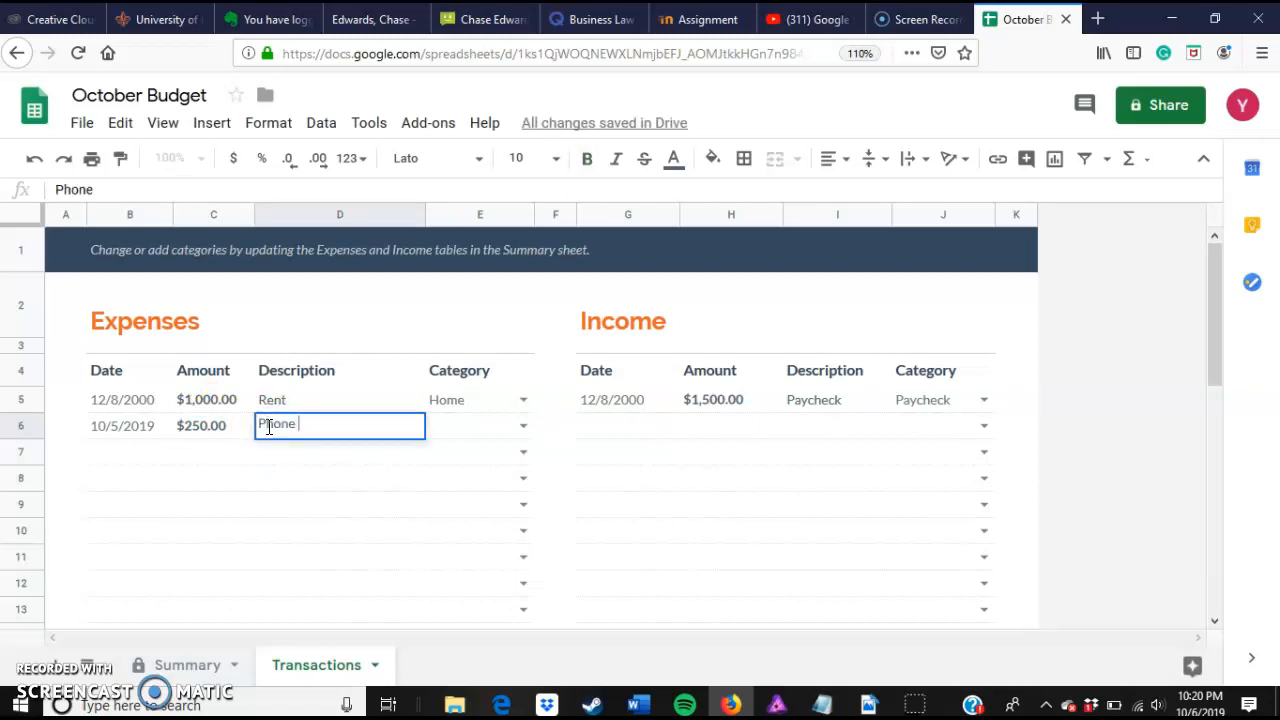
text(Bill)
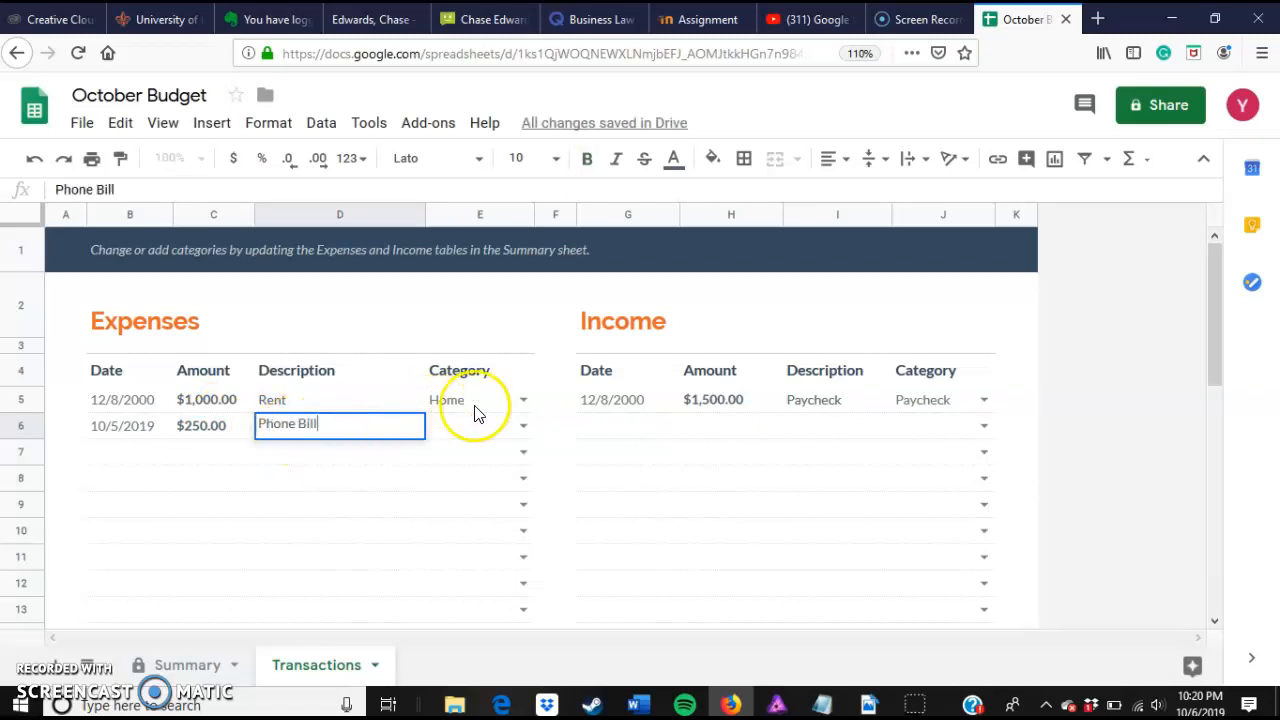
click(523, 425)
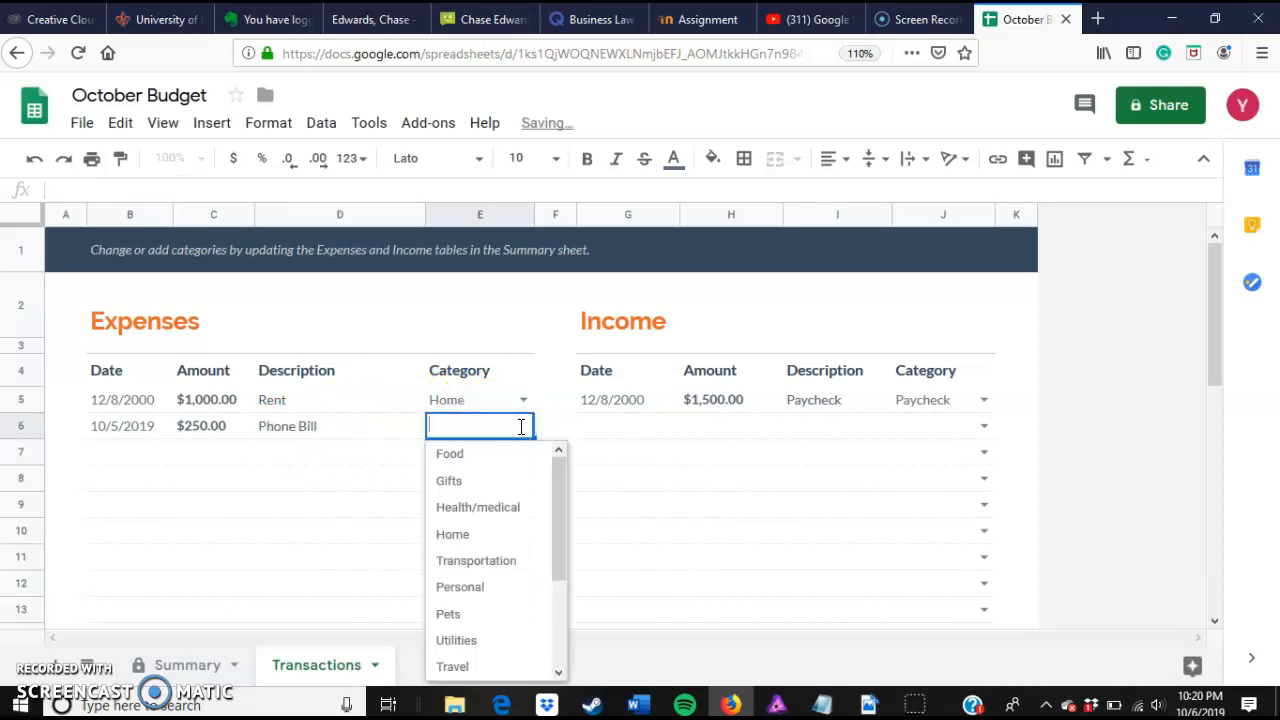
scroll(497, 537, down, 4)
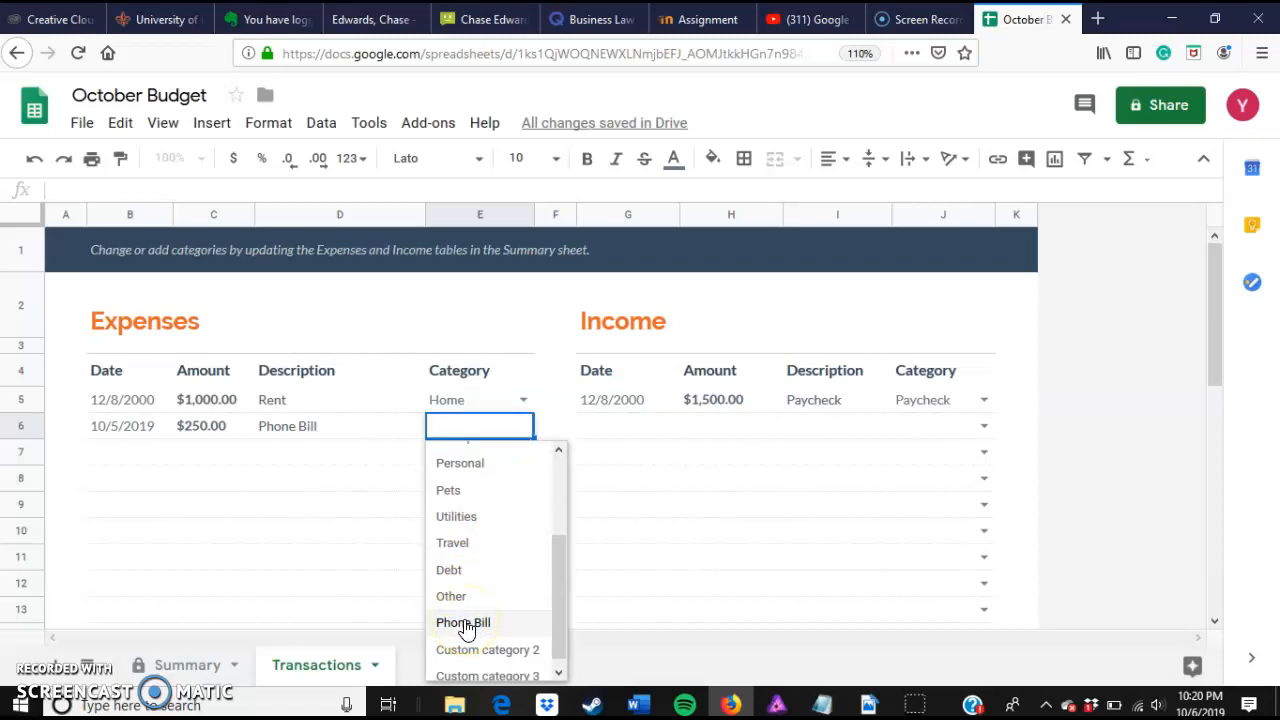
click(463, 623)
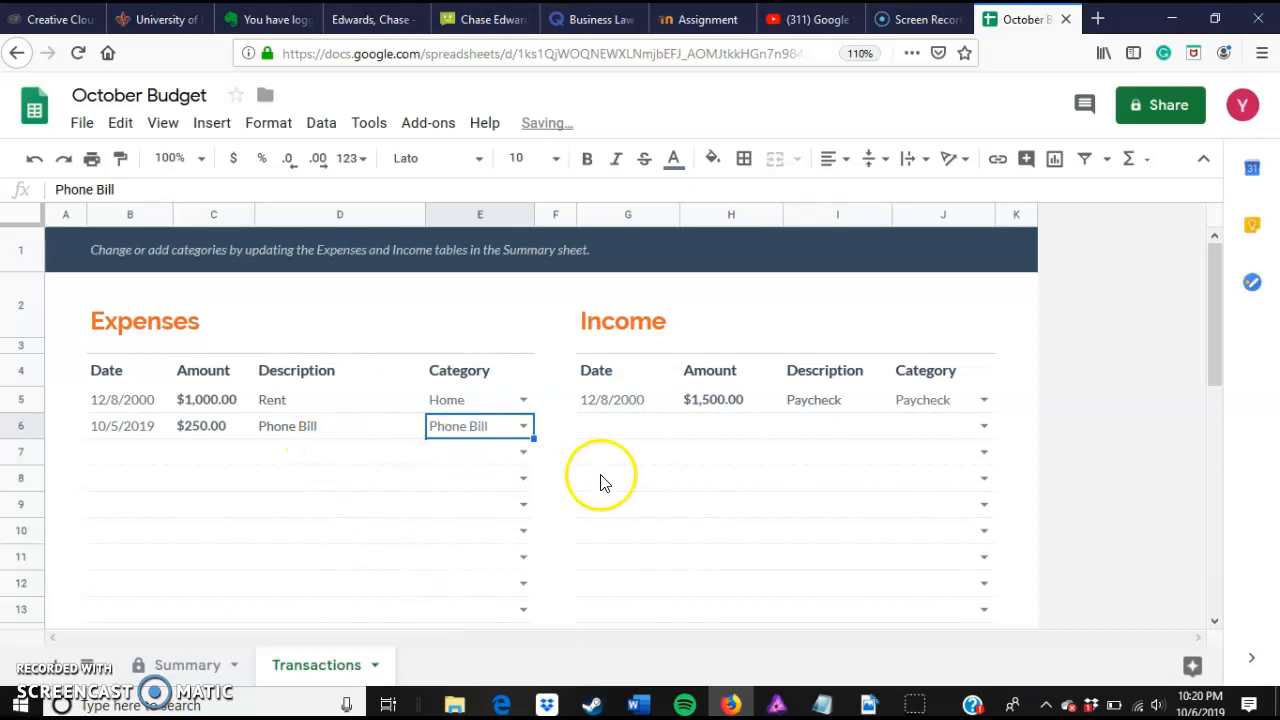
Step: Log a new income entry dated 5/20/2019 for $300
click(619, 428)
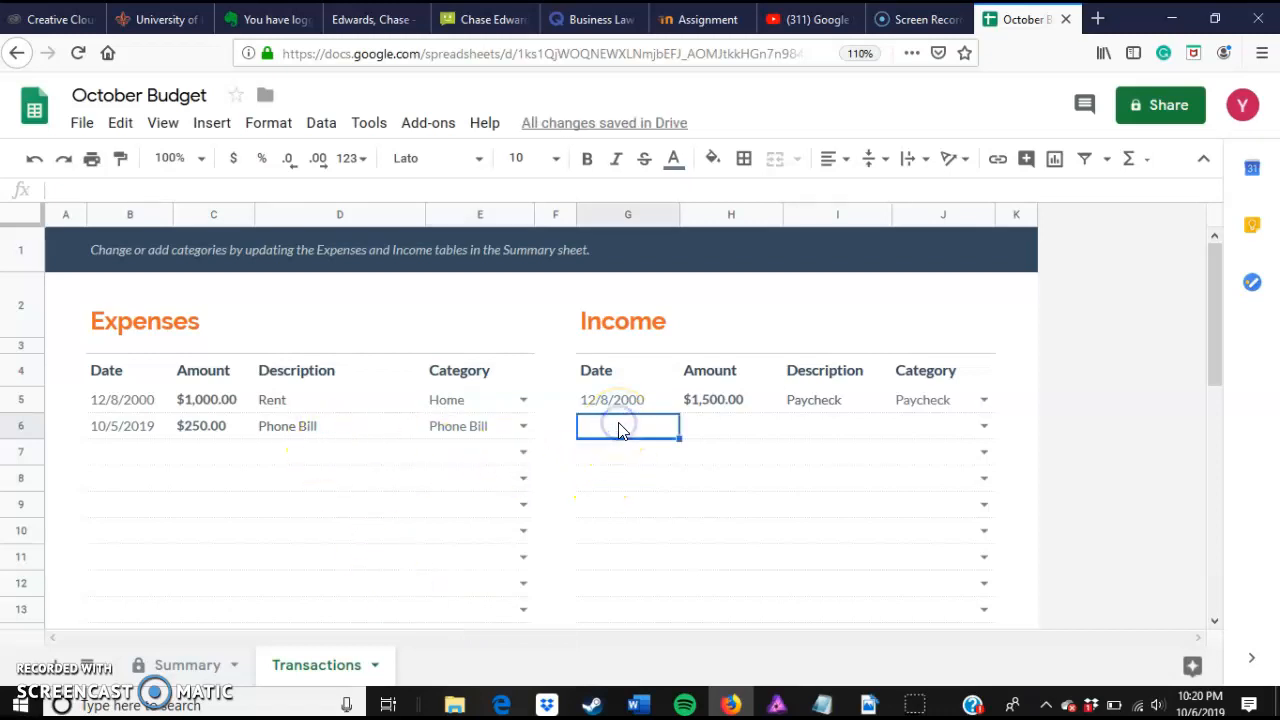
double_click(619, 428)
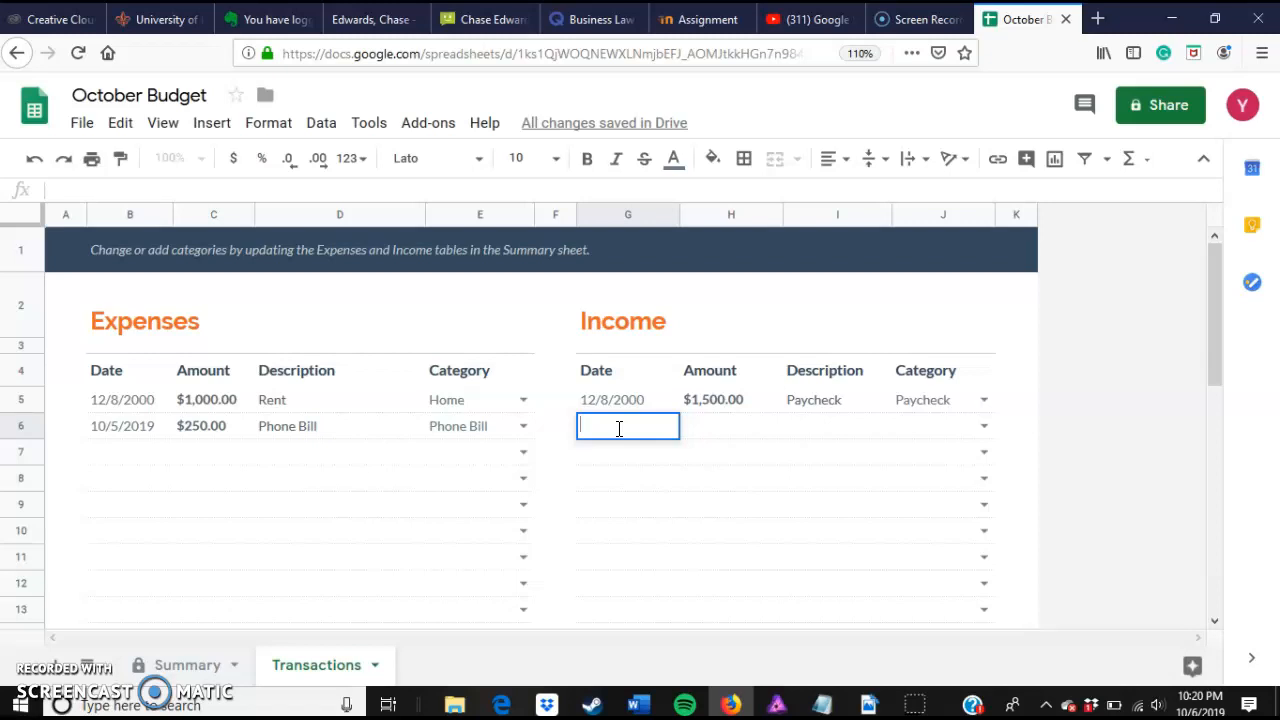
text(5/20/2019)
click(702, 428)
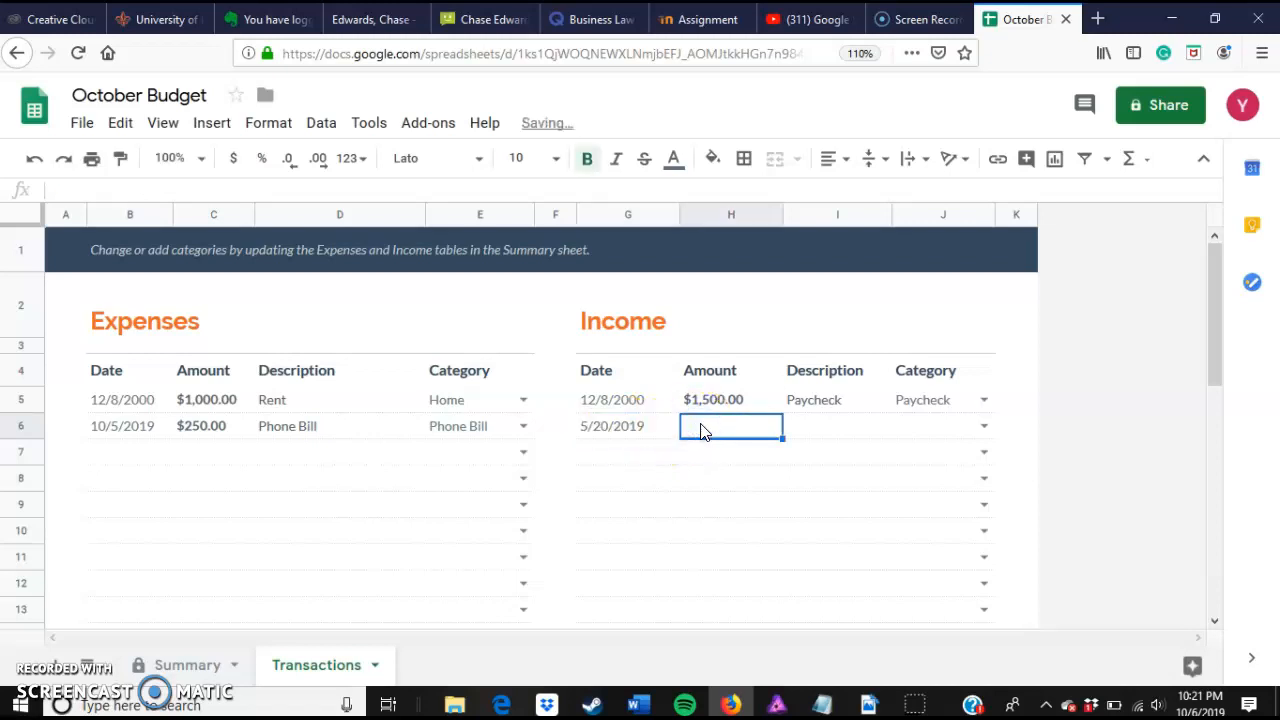
text(300)
click(689, 424)
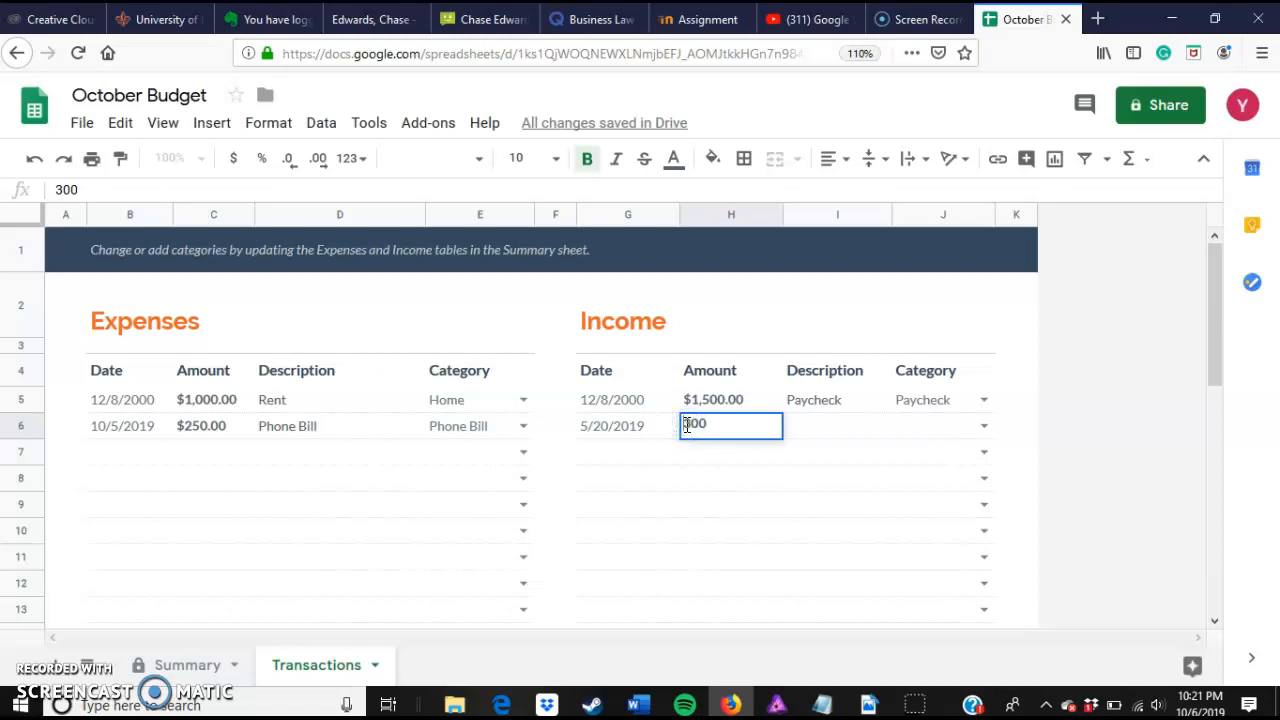
Step: Describe the new income entry as Wedding Shoot and assign it the wedding category
click(826, 428)
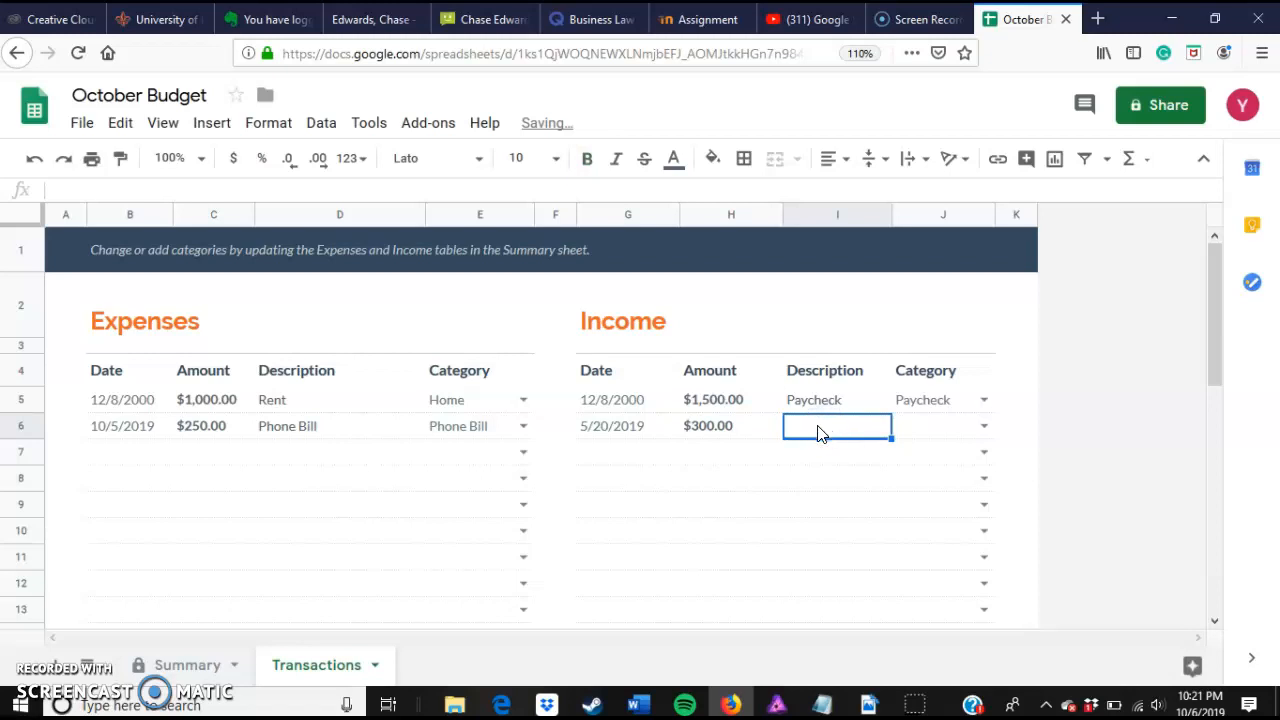
text(Wedding s)
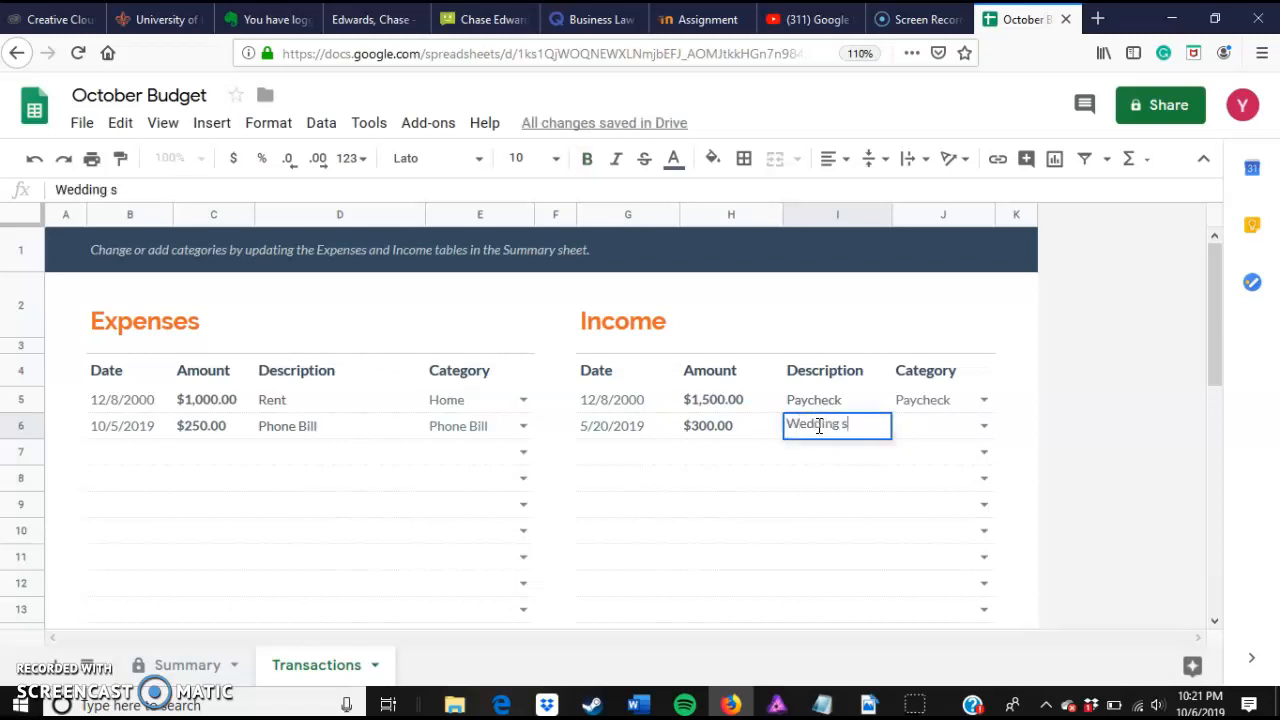
key(BackSpace)
text(Shoot)
click(835, 427)
click(940, 427)
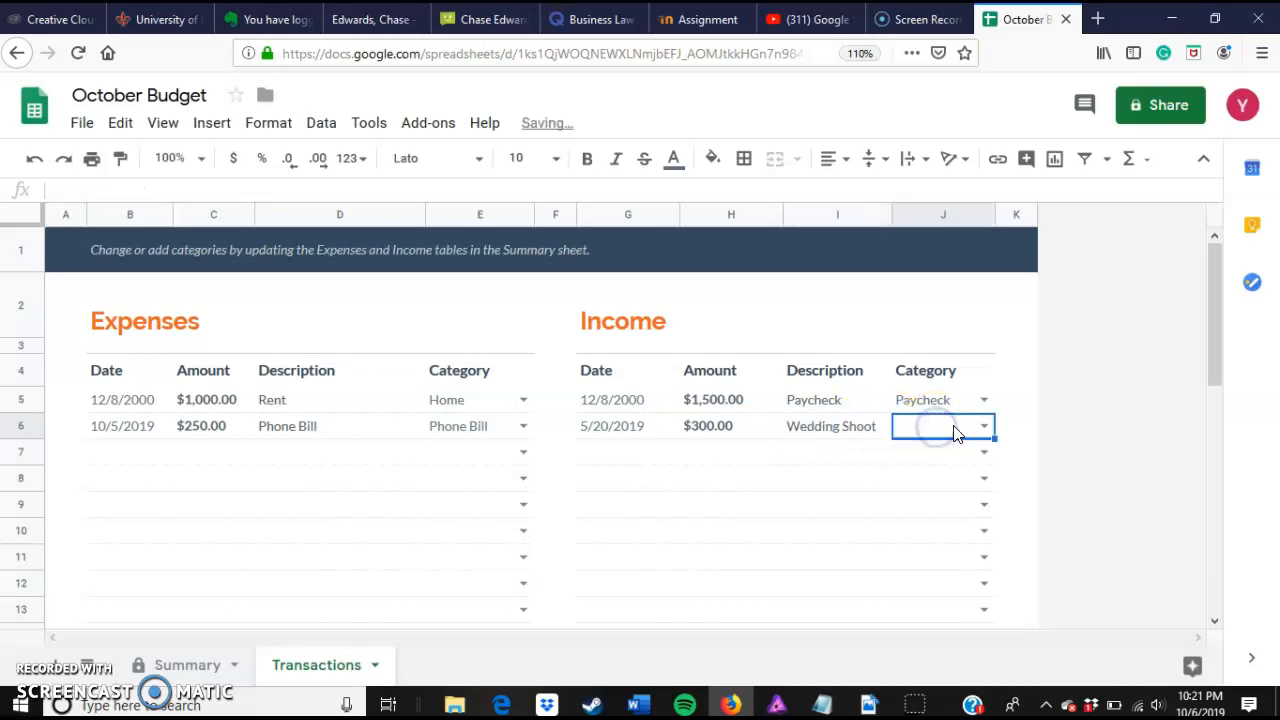
click(985, 428)
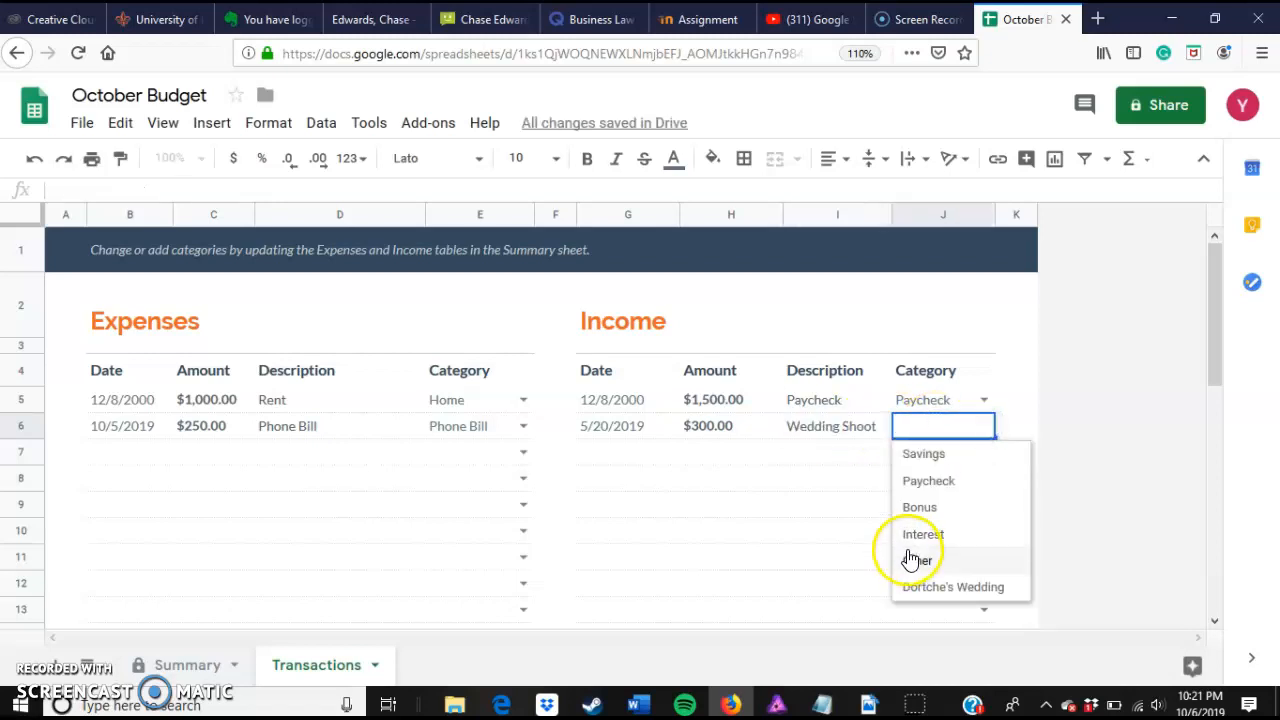
click(915, 586)
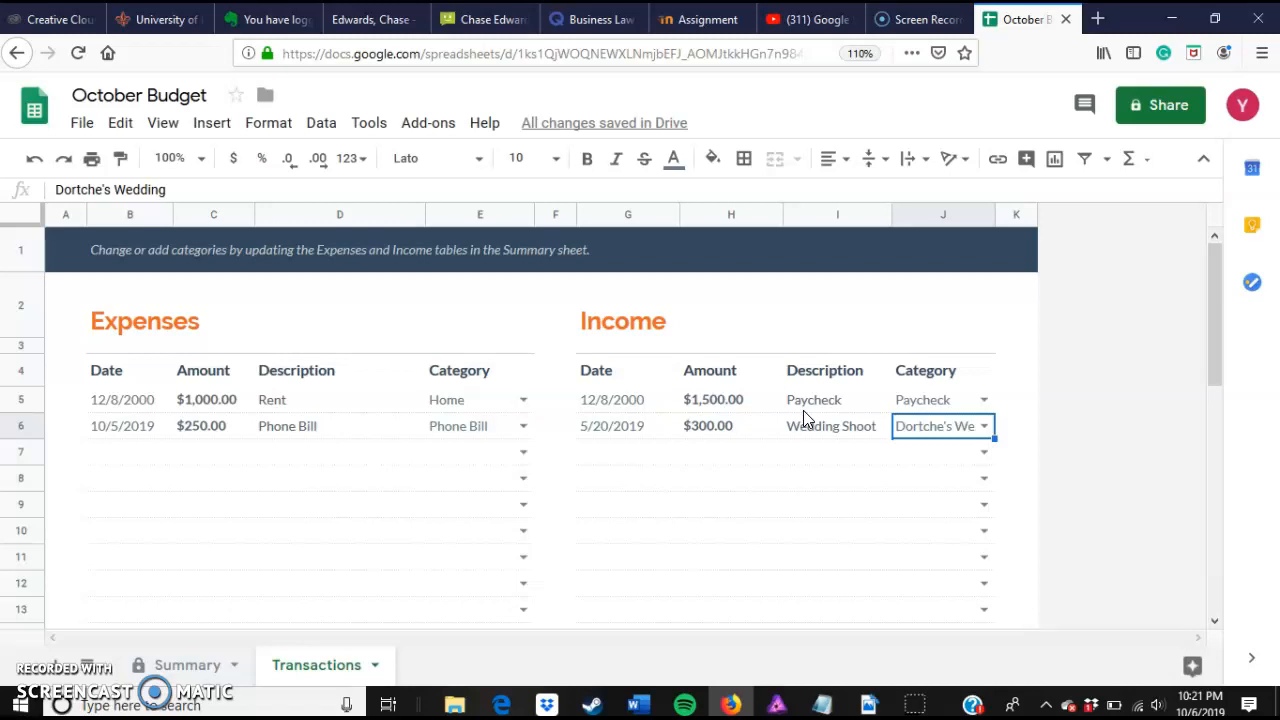
Step: Turn on link sharing for the spreadsheet so anyone with the link can view it
scroll(943, 494, down, 5)
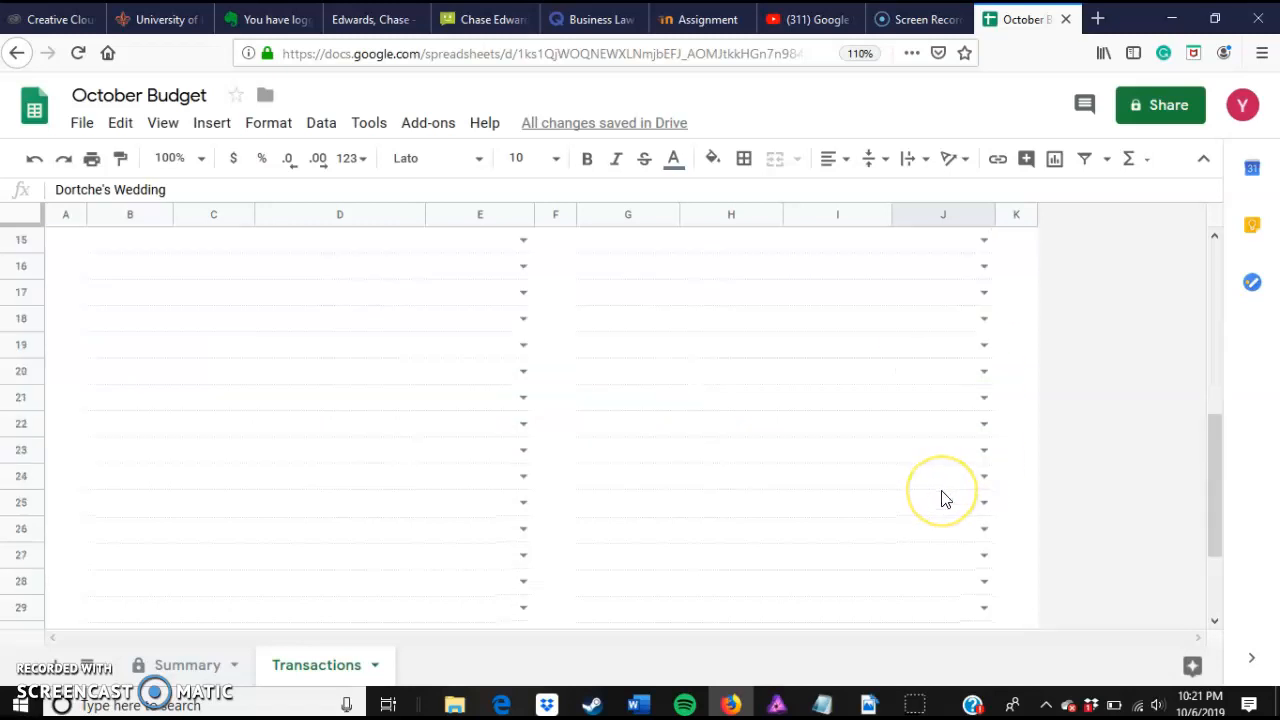
scroll(943, 497, up, 5)
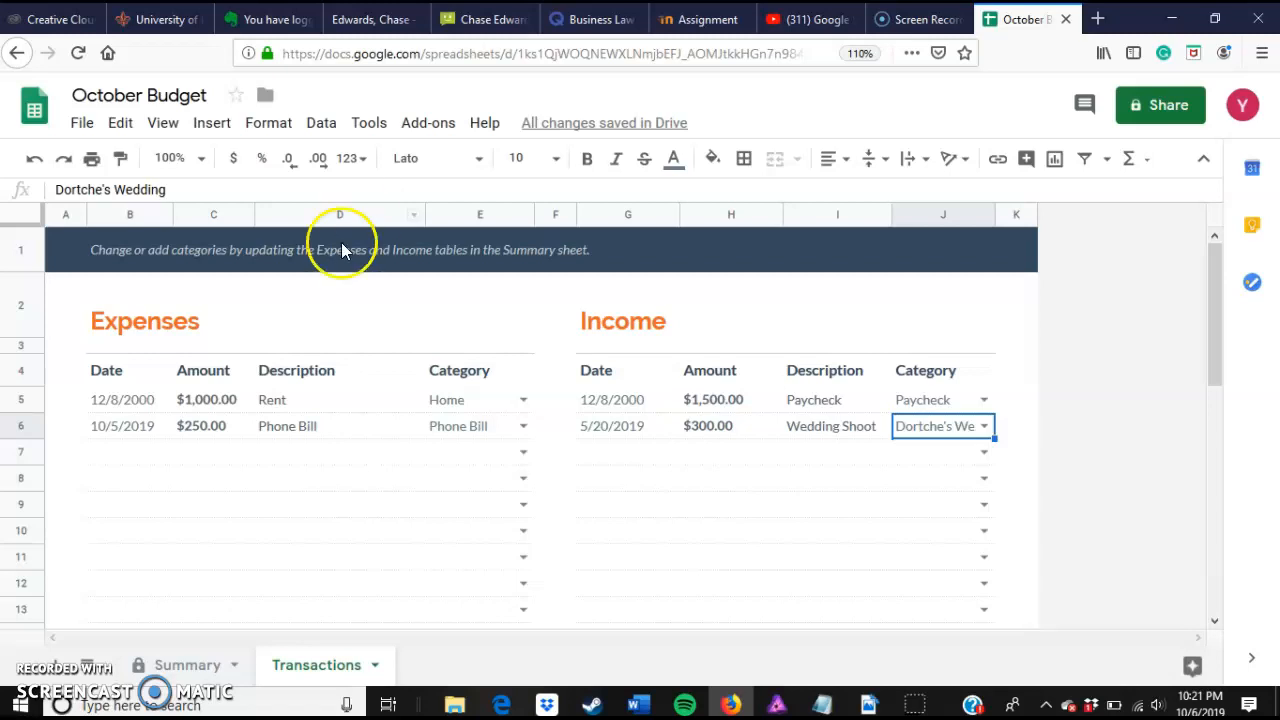
click(186, 662)
scroll(435, 520, up, 10)
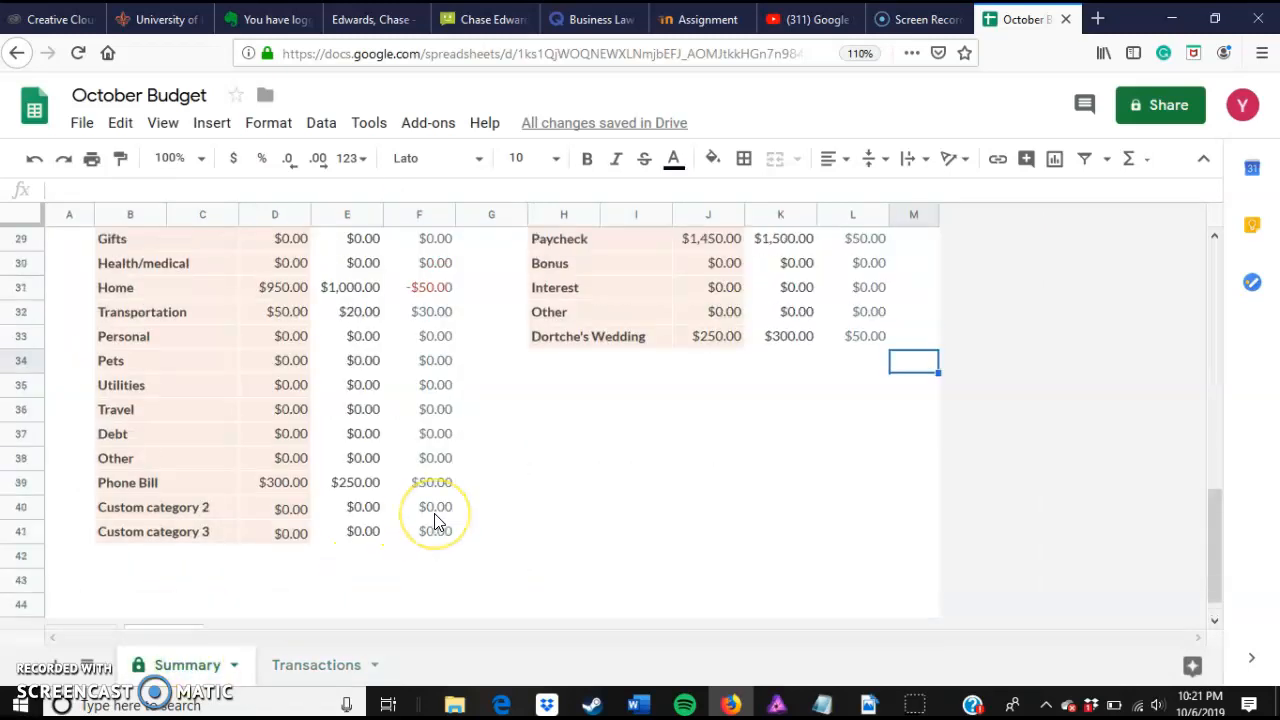
scroll(435, 520, up, 1)
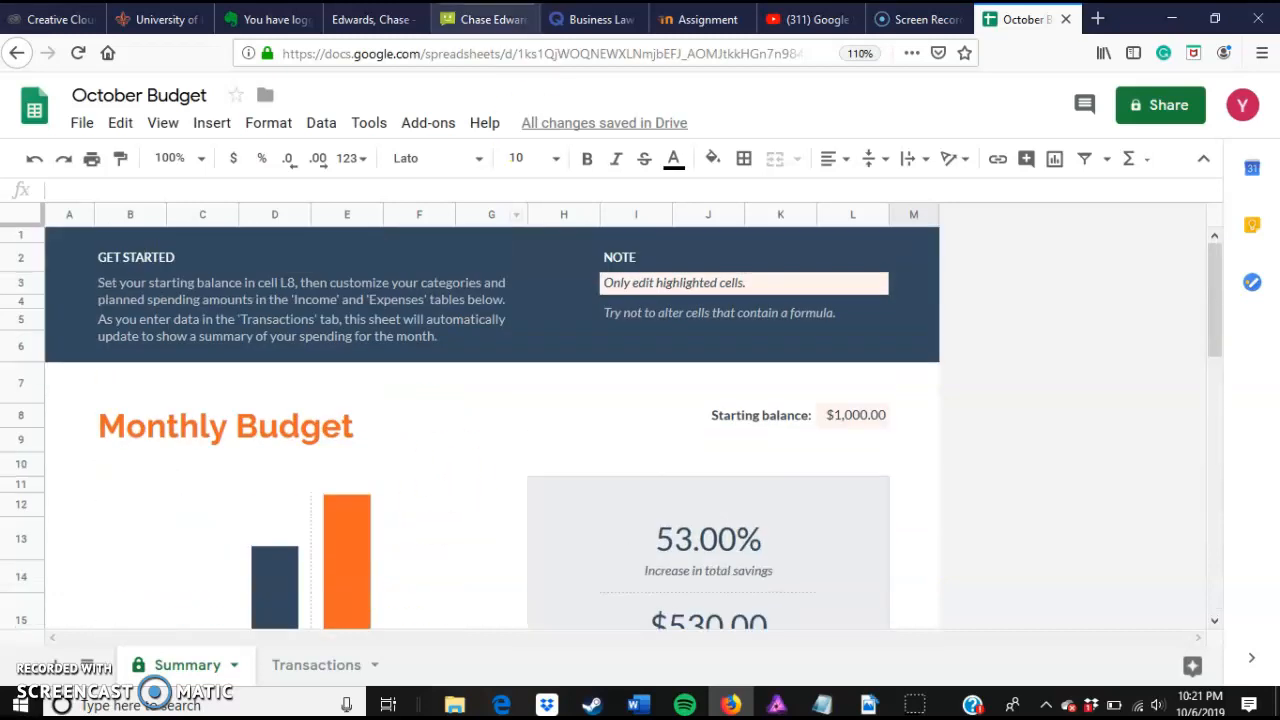
click(1165, 118)
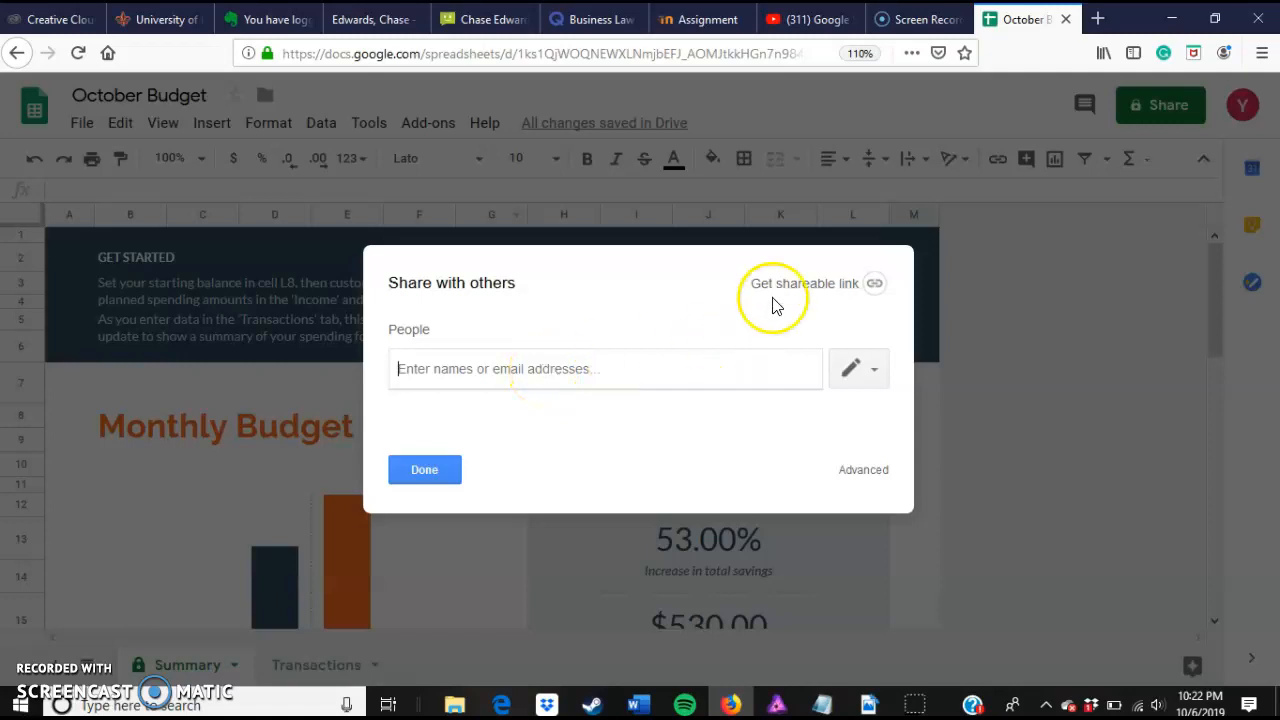
click(868, 284)
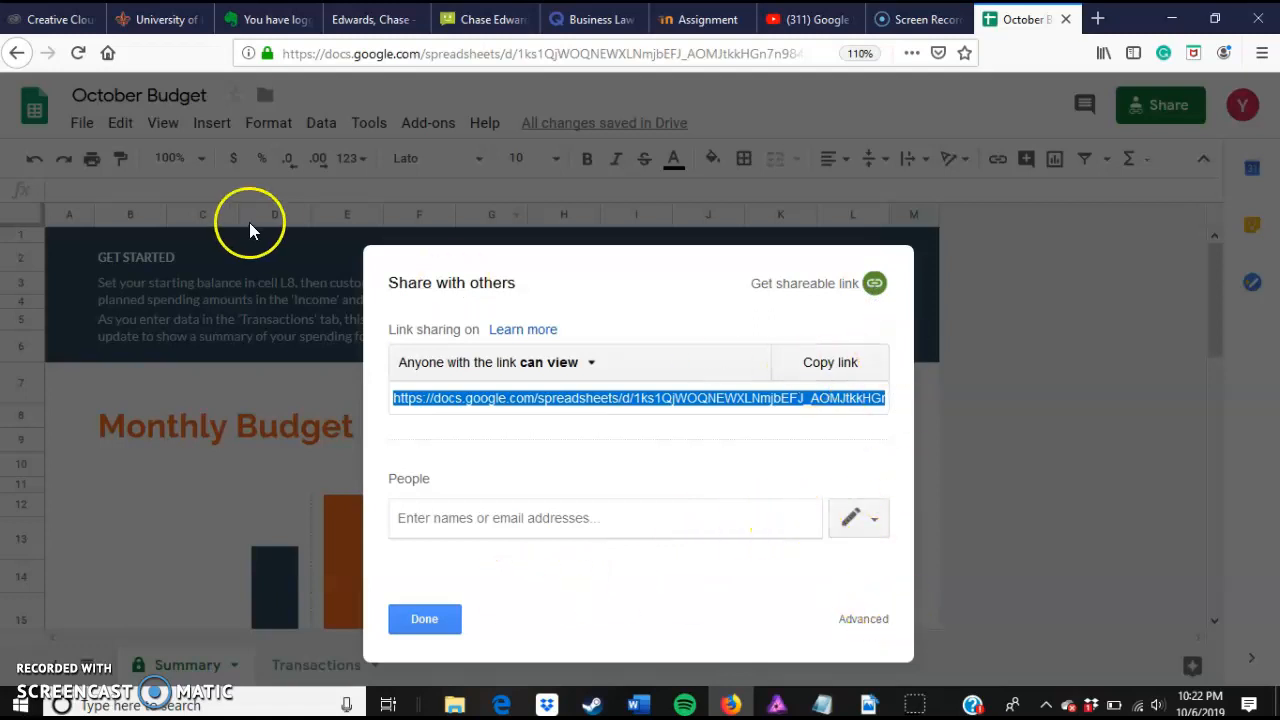
click(535, 364)
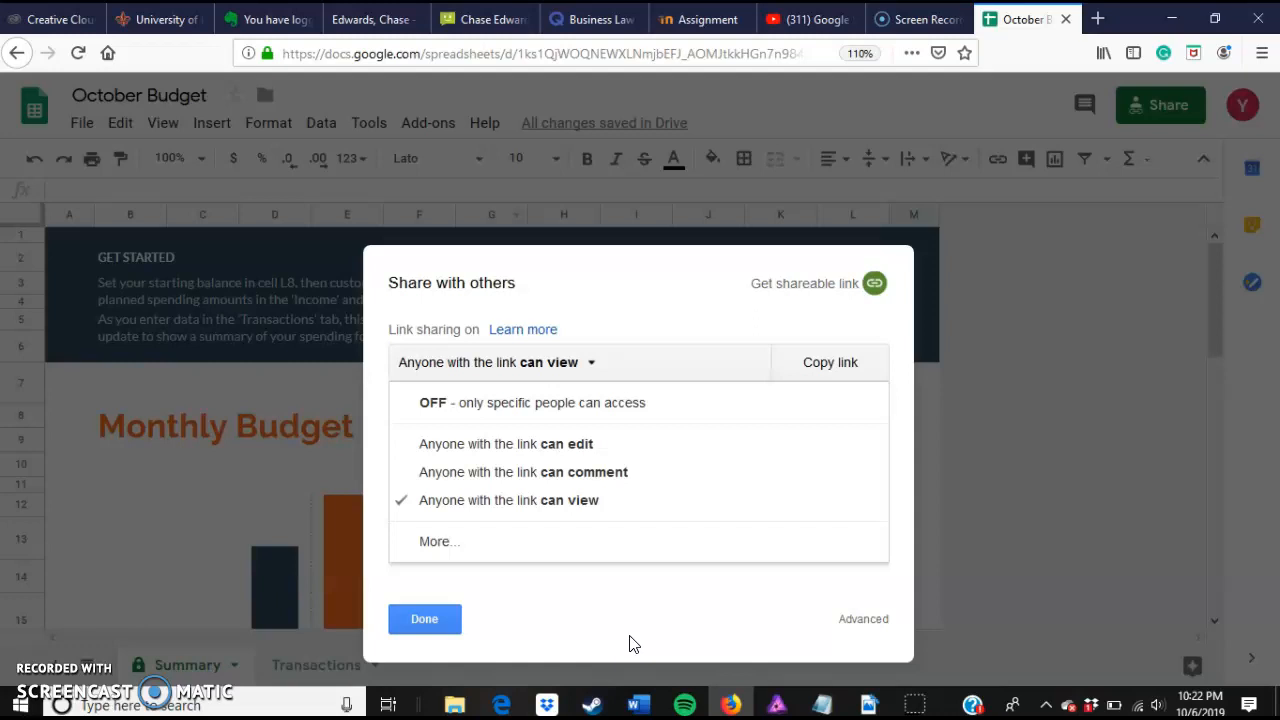
click(401, 622)
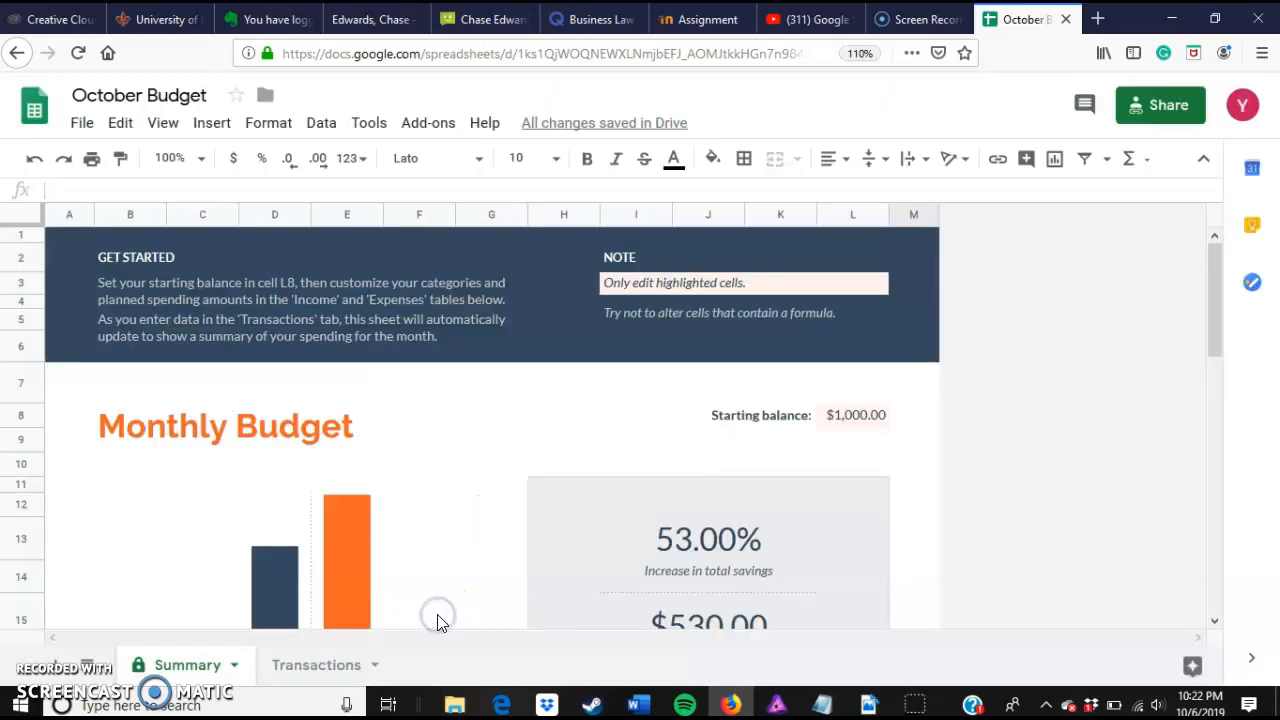
scroll(1055, 355, down, 5)
scroll(1060, 364, up, 2)
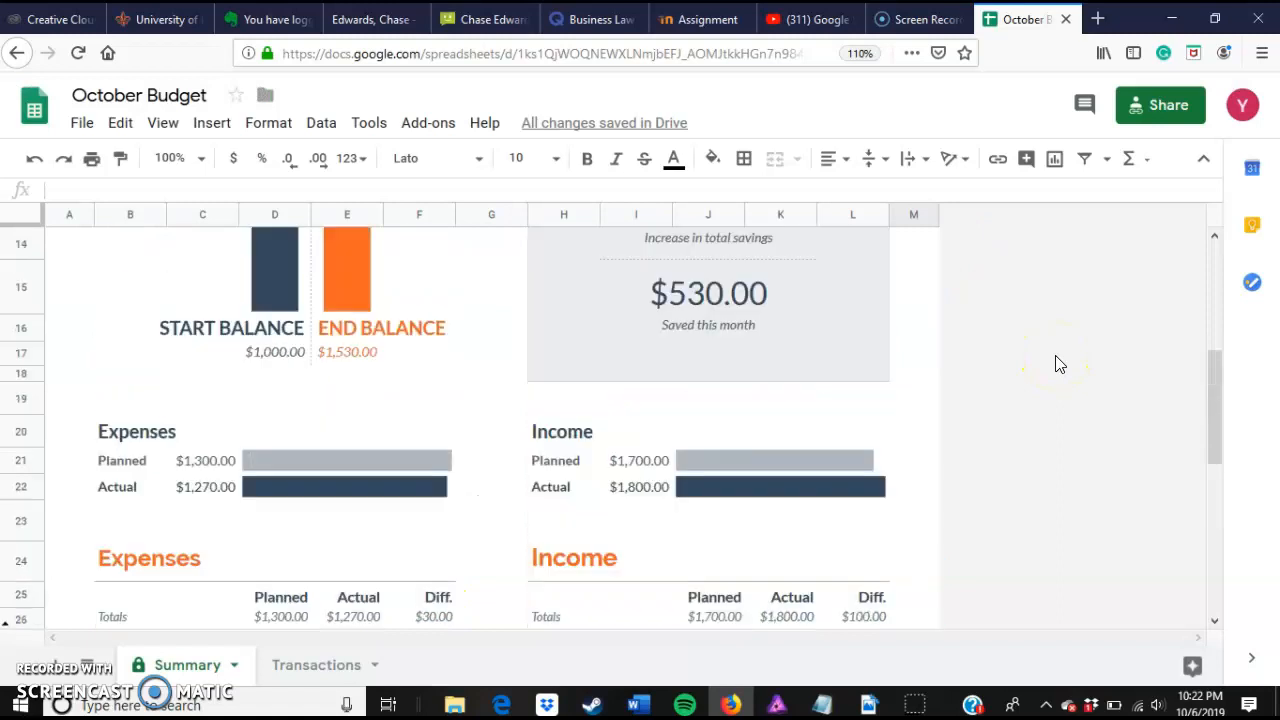
scroll(1060, 364, up, 4)
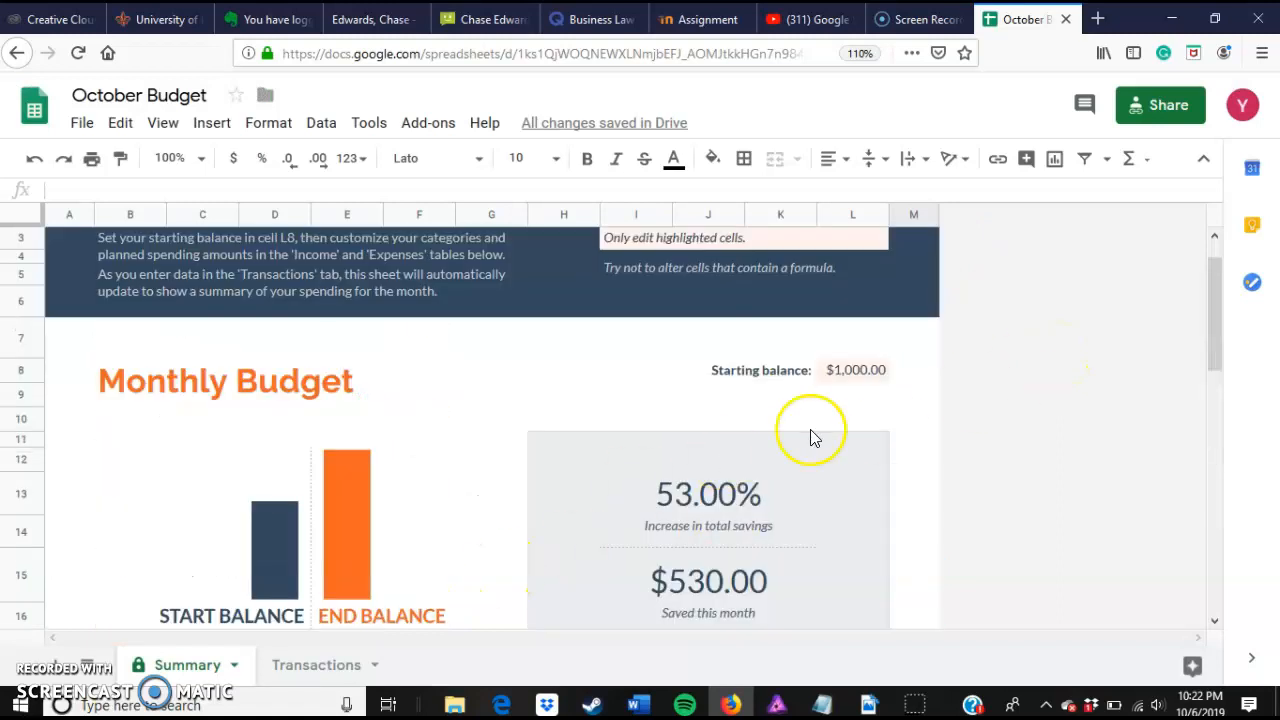